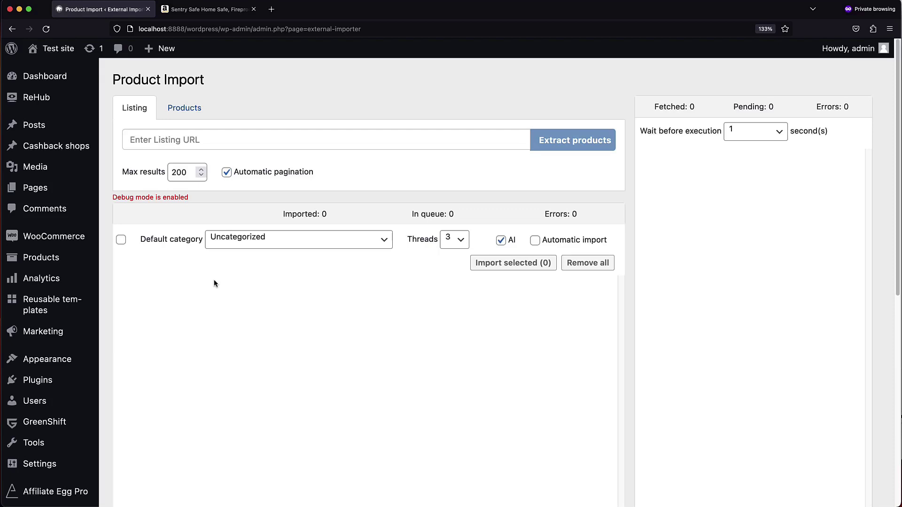
Switch the Product Import page to the Products tab for entering individual URLs
left_click(175, 114)
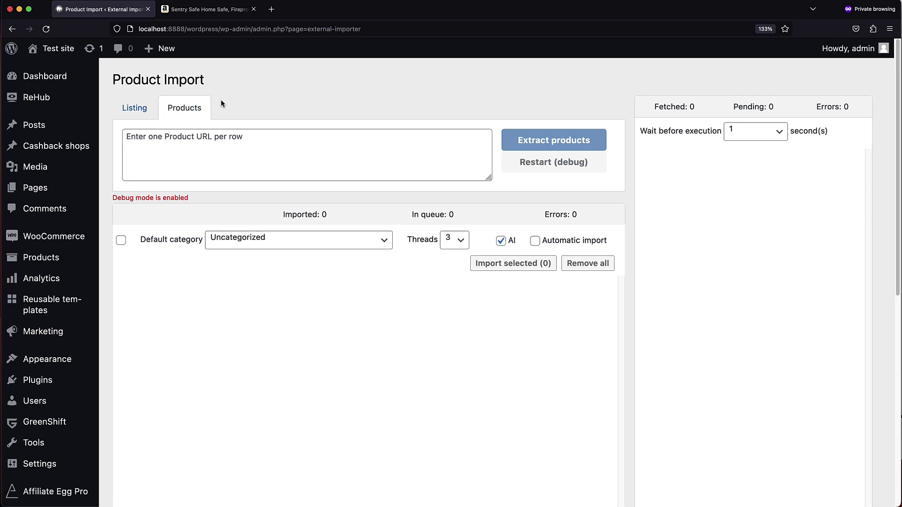
Copy the Sentry Safe product page address from the Amazon tab
left_click(212, 10)
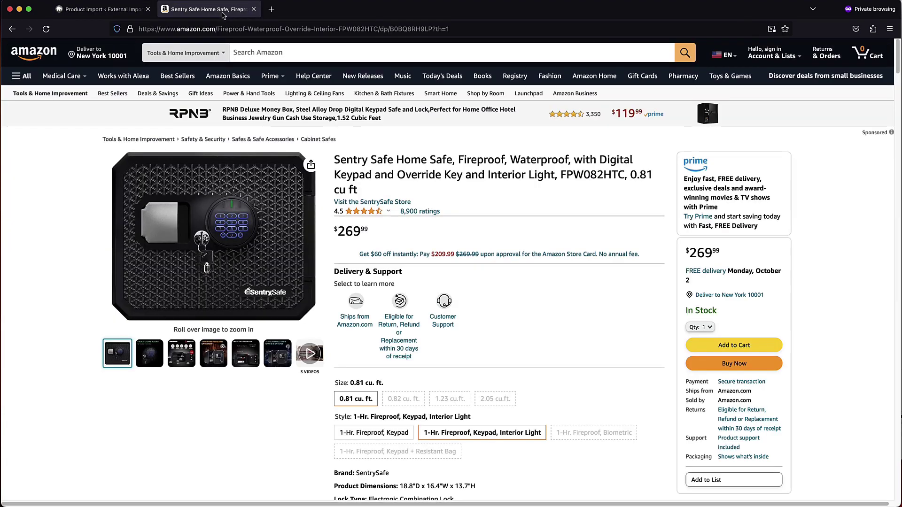
scroll(187, 317, "down", 3)
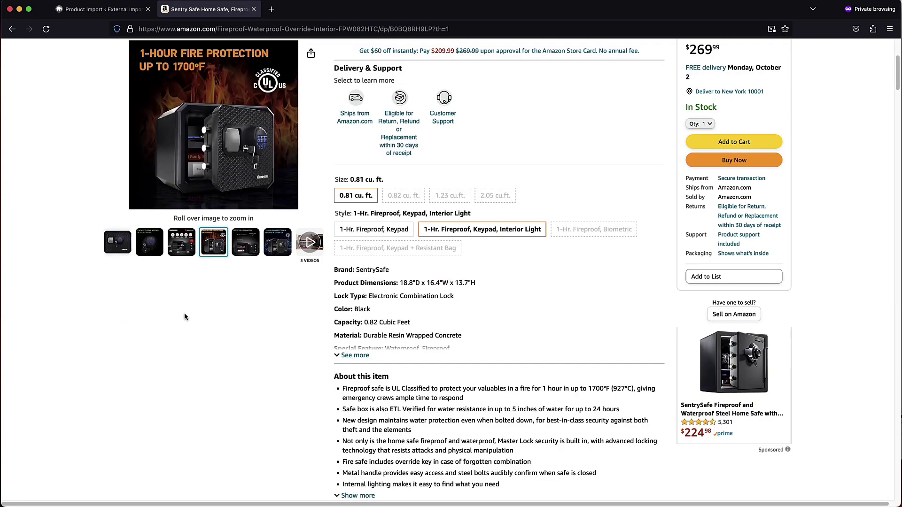
scroll(106, 239, "up", 3)
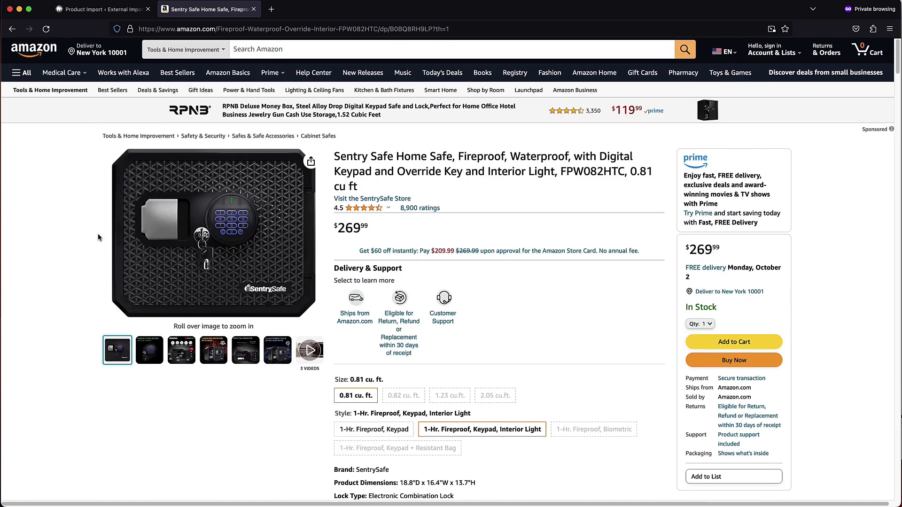
right_click(222, 31)
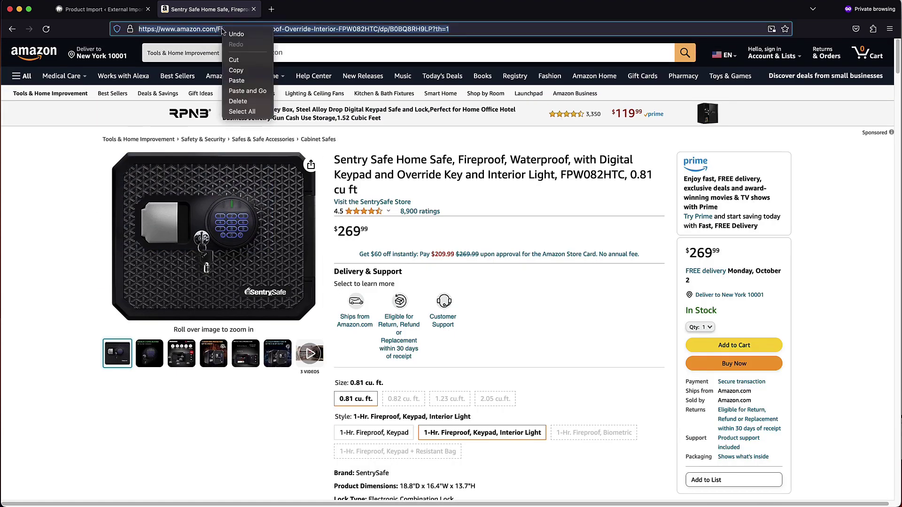
left_click(242, 72)
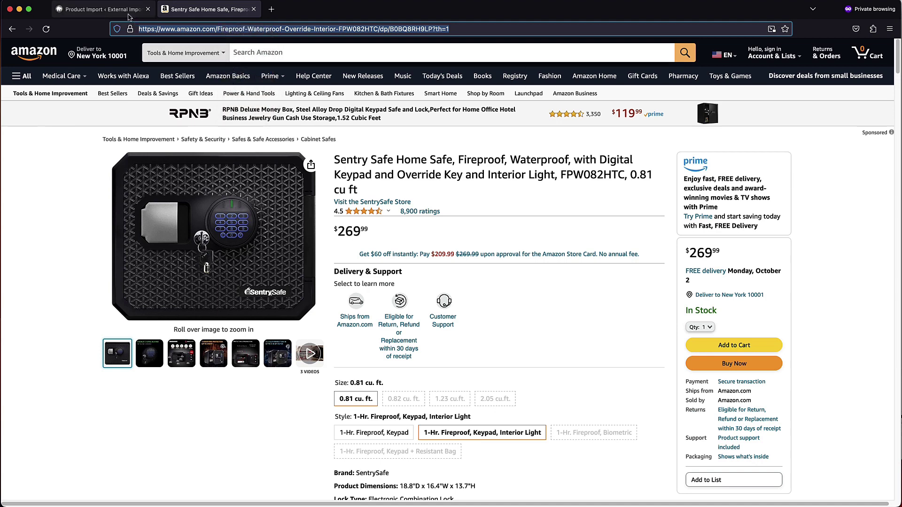
Paste the Sentry Safe Amazon URL, extract and import it, and open All Products
left_click(127, 10)
left_click(227, 145)
right_click(228, 146)
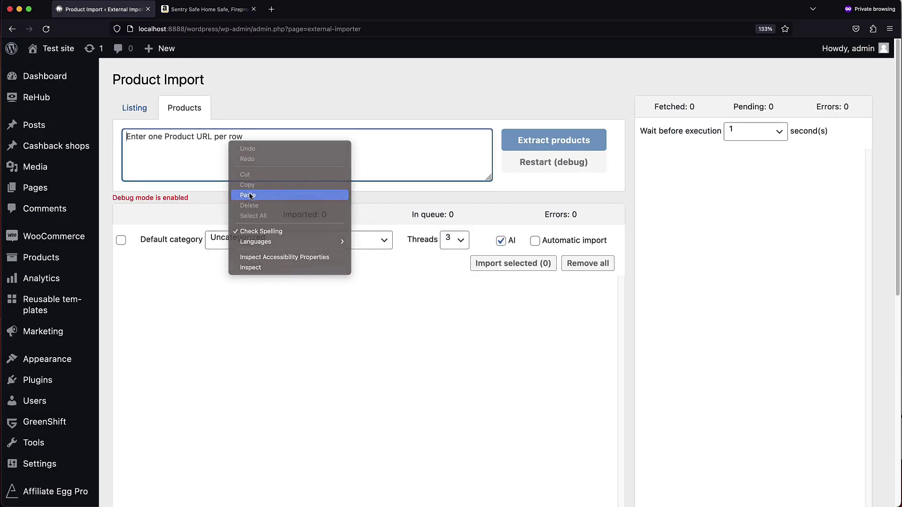
left_click(244, 190)
left_click(513, 165)
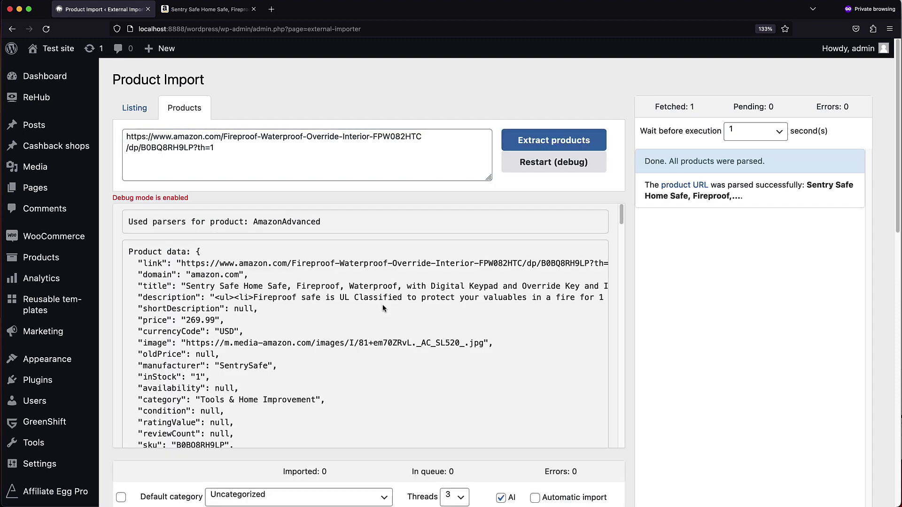
scroll(269, 268, "down", 1)
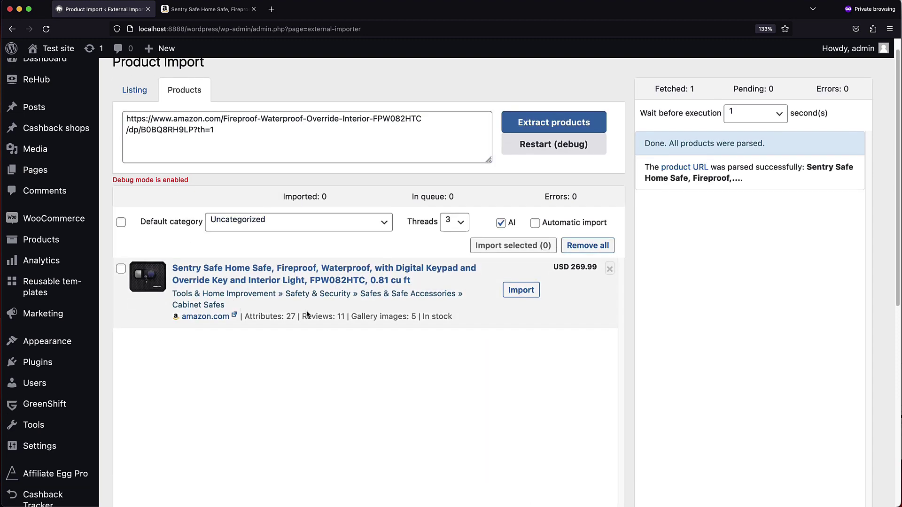
left_click(517, 296)
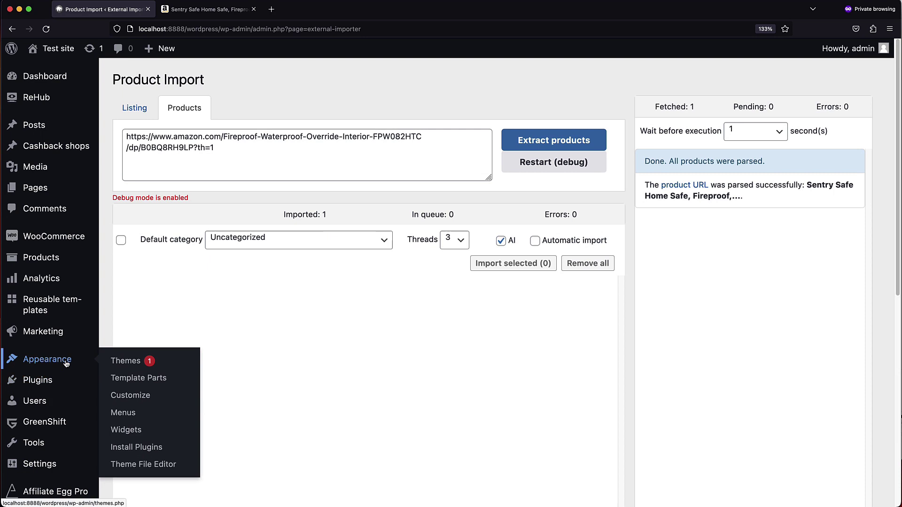
right_click(62, 261)
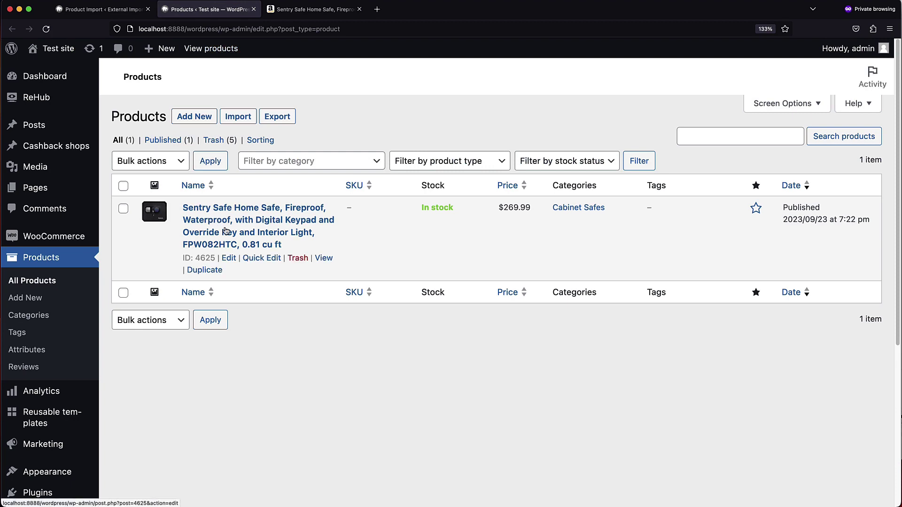
View the imported Sentry Safe storefront page's specification table and description
left_click(323, 258, "super")
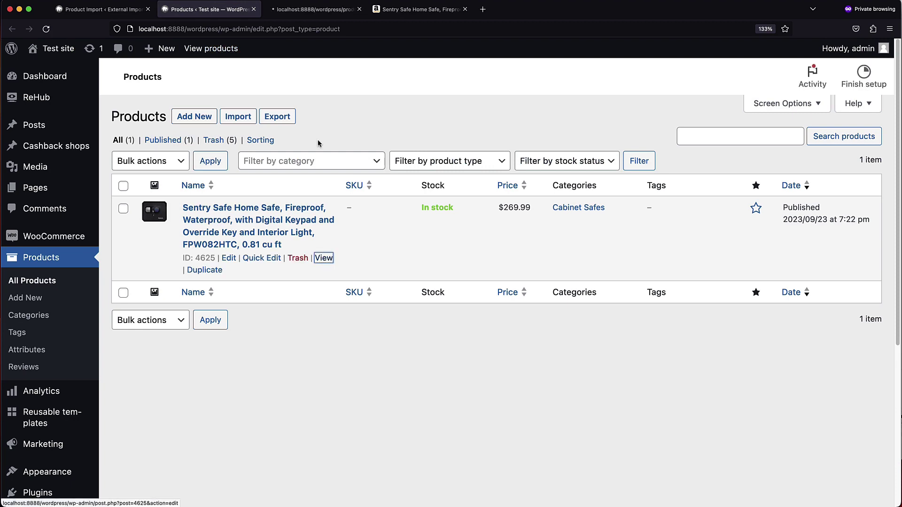
left_click(310, 10)
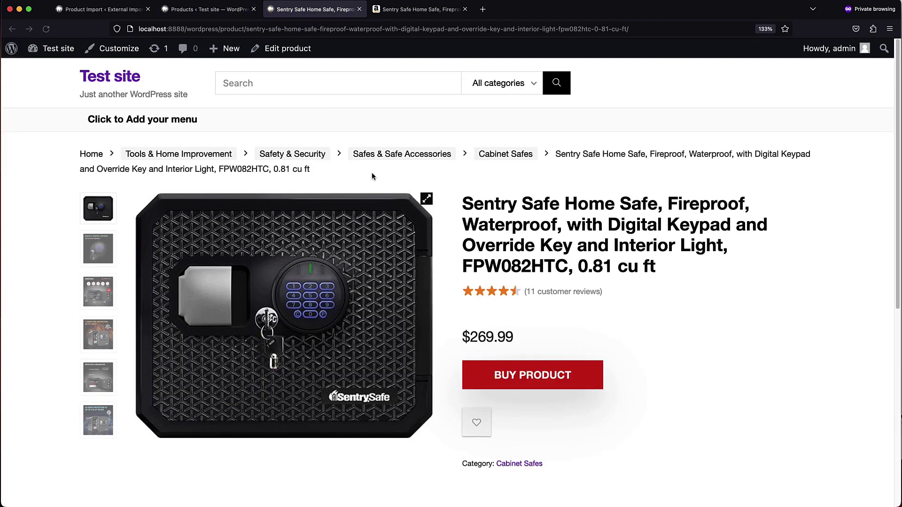
scroll(590, 268, "down", 2)
scroll(599, 269, "down", 3)
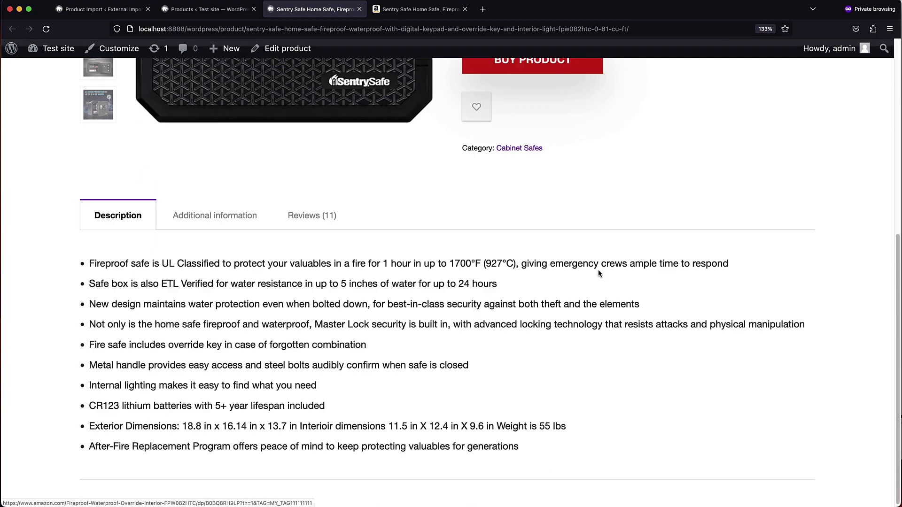
left_click(215, 212)
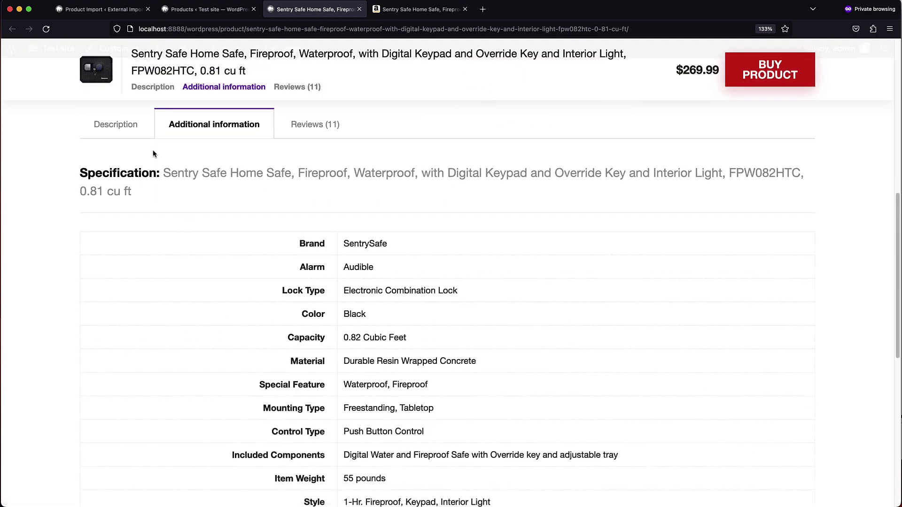
left_click(113, 124)
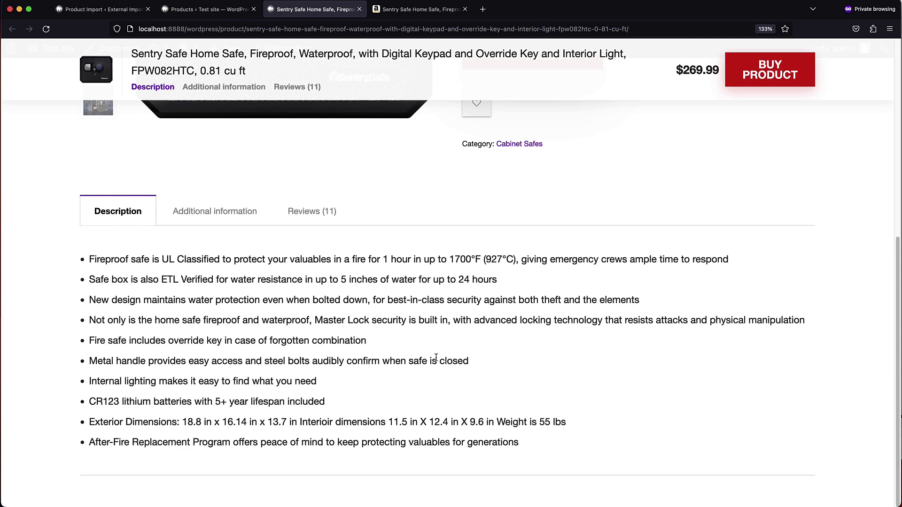
scroll(436, 356, "up", 3)
scroll(482, 322, "up", 2)
Open External Importer Settings in a new tab and show its AI section
left_click(91, 16)
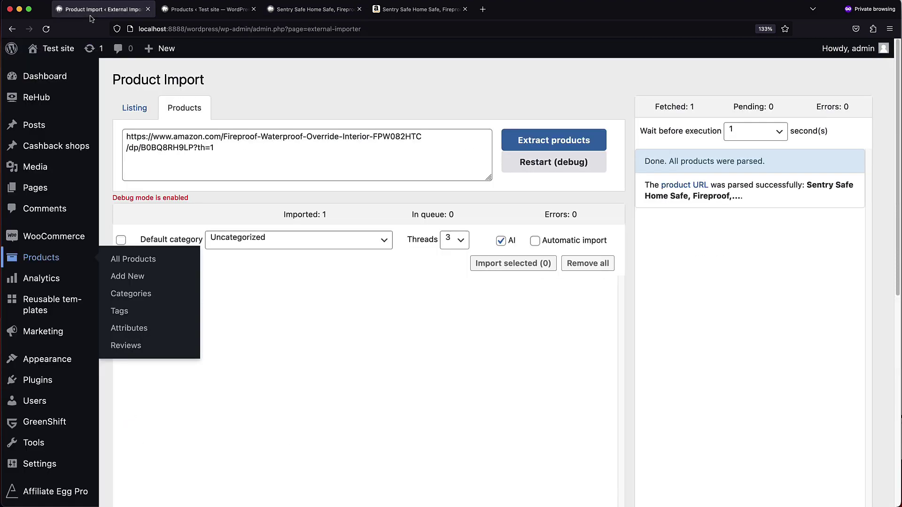
scroll(42, 395, "down", 1)
scroll(50, 409, "down", 3)
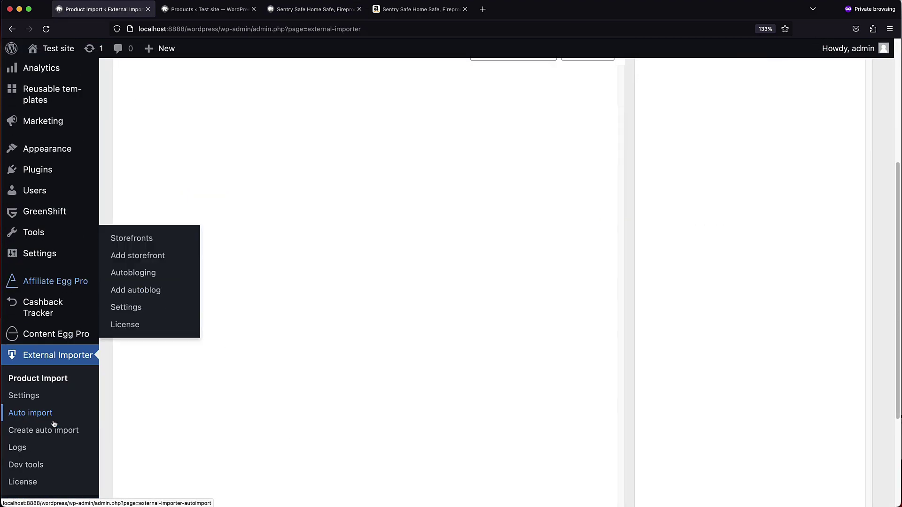
right_click(36, 397)
left_click(67, 400)
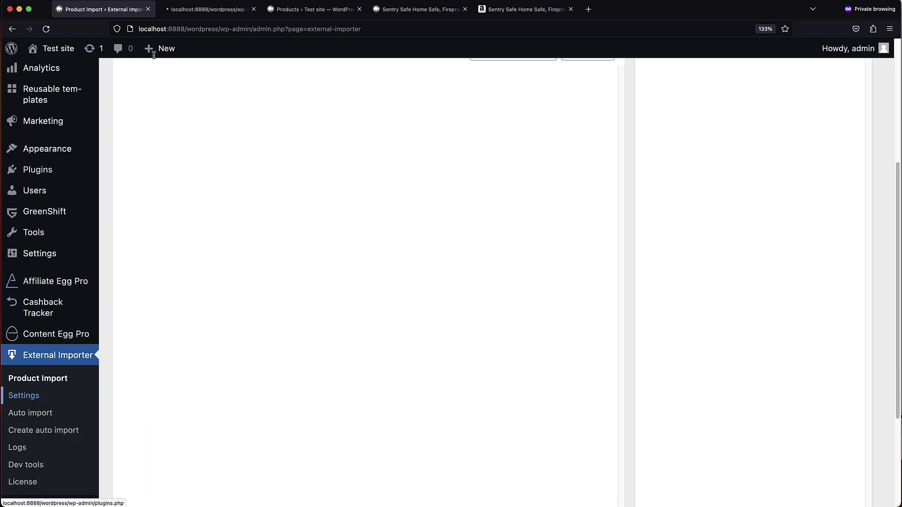
left_click(197, 9)
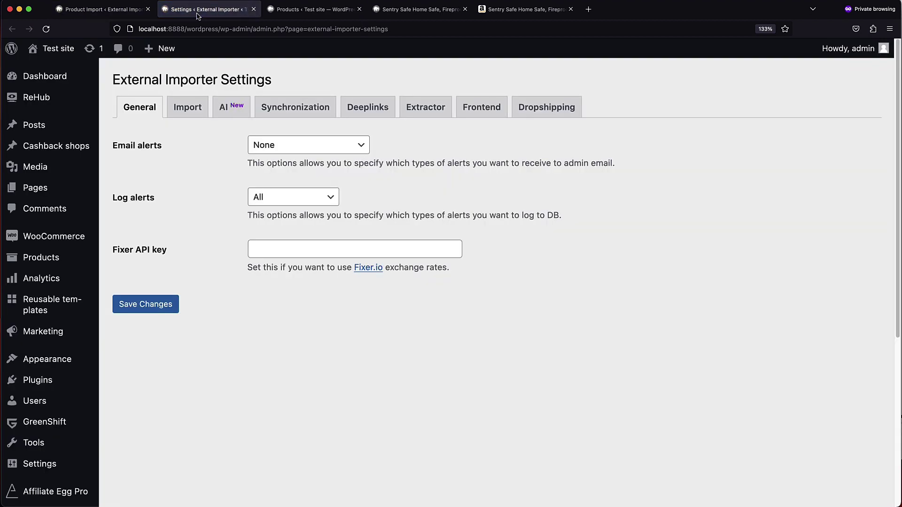
left_click(229, 113)
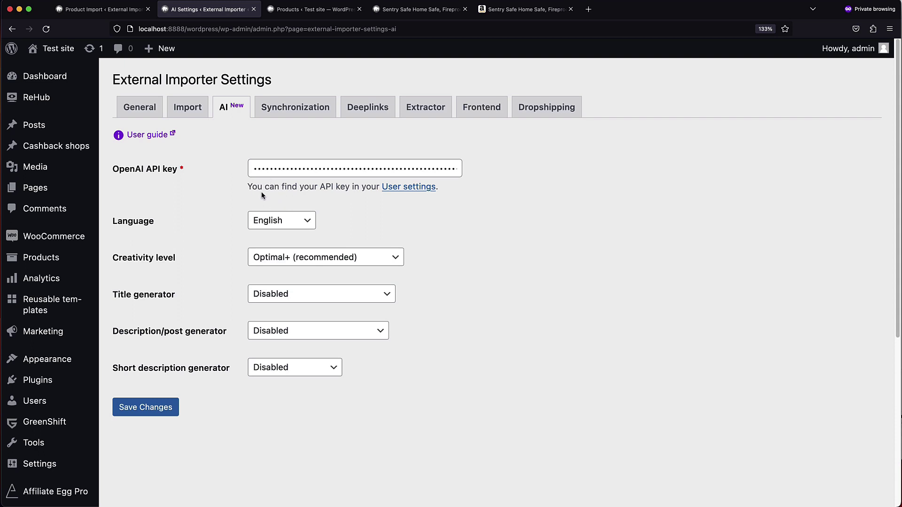
Keep English language and Optimal+ (recommended) creativity, and list the title generator options
left_click(281, 220)
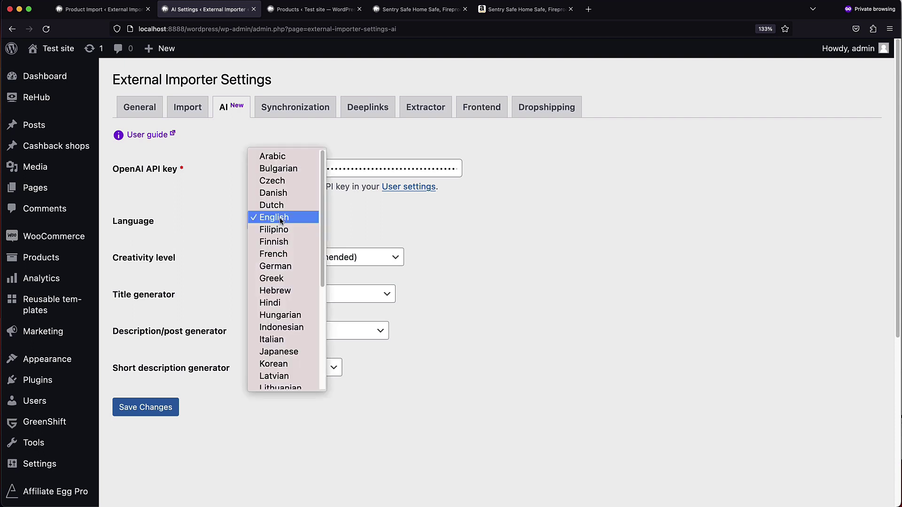
scroll(280, 221, "down", 2)
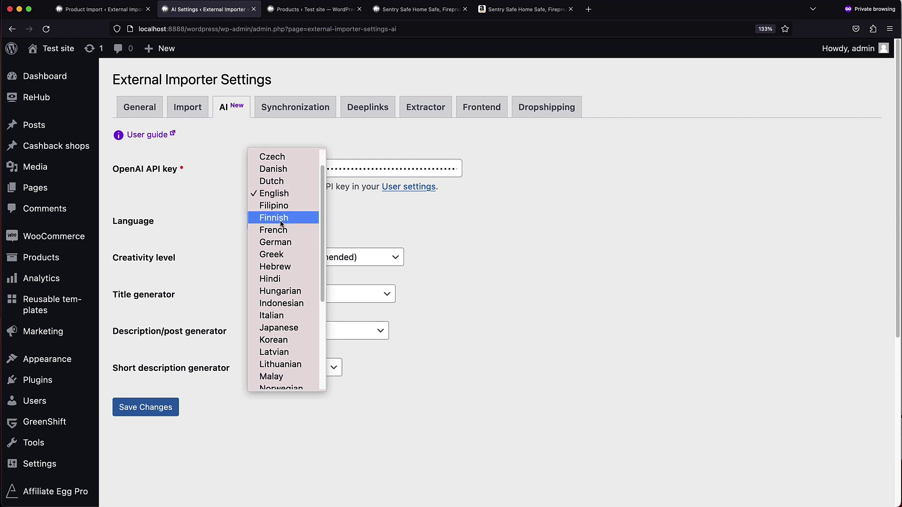
scroll(282, 268, "down", 1)
scroll(280, 309, "down", 5)
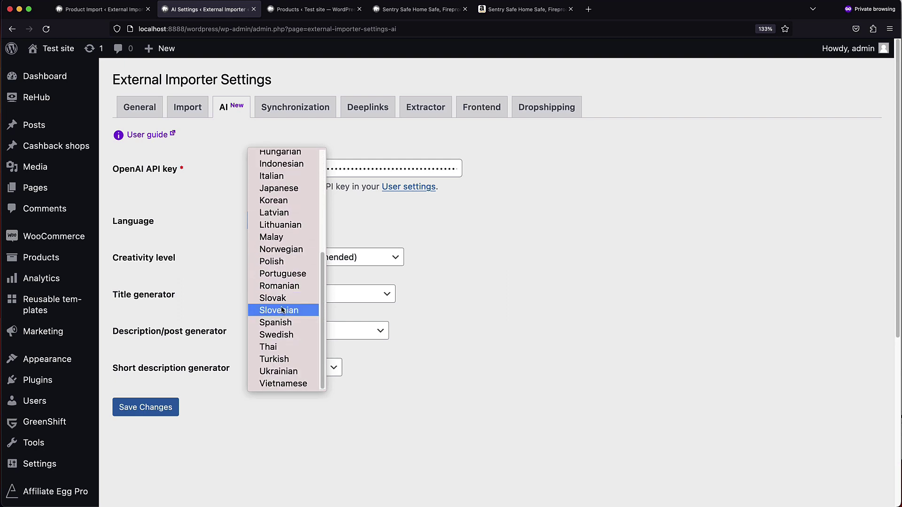
scroll(282, 310, "up", 5)
scroll(282, 284, "up", 1)
left_click(286, 198)
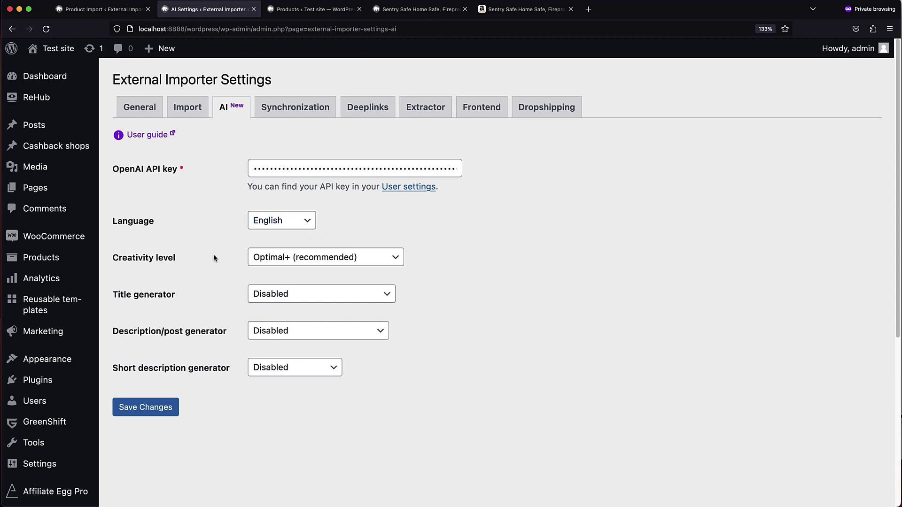
scroll(214, 254, "down", 1)
left_click(272, 237)
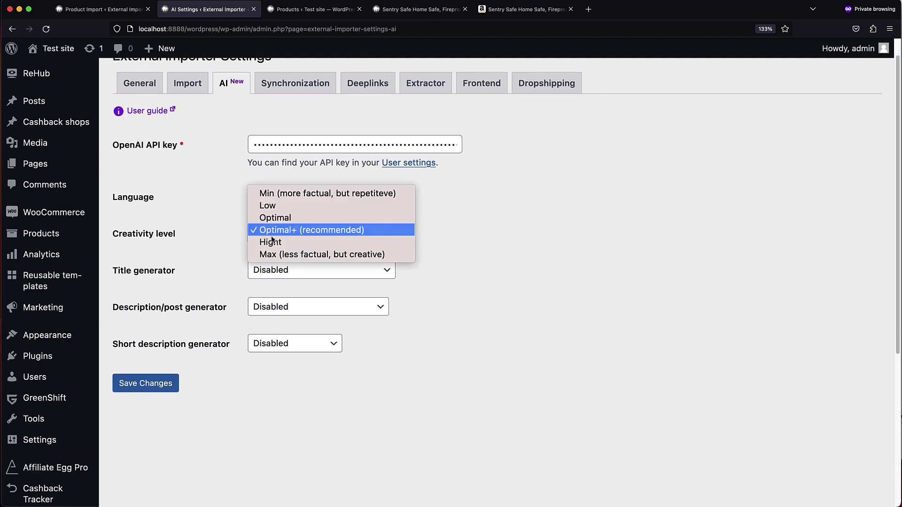
left_click(302, 234)
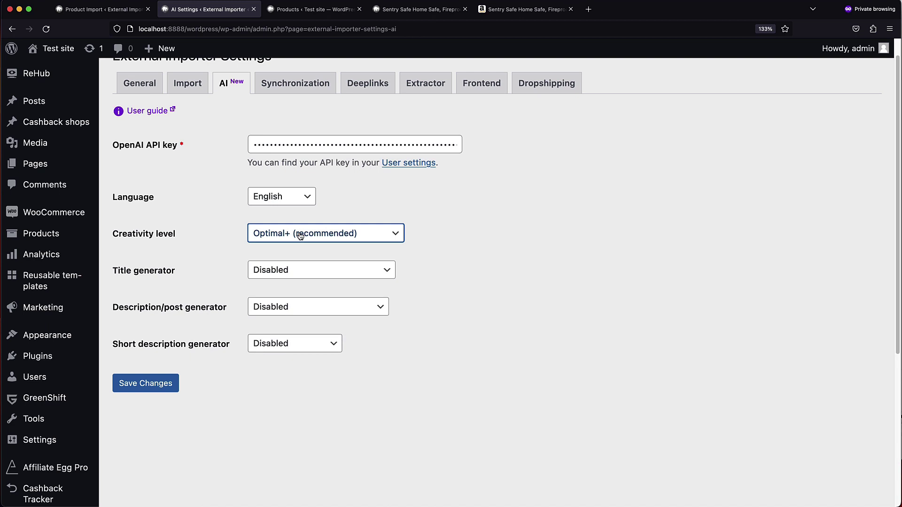
left_click(300, 269)
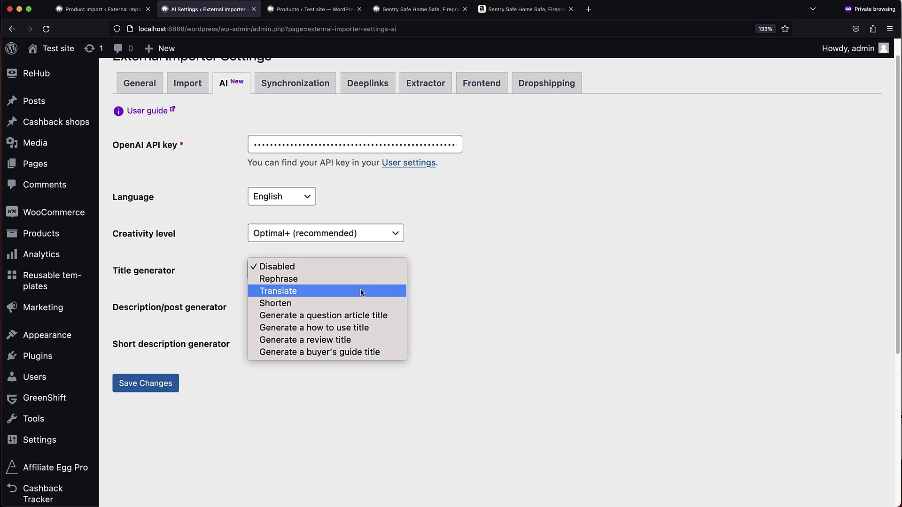
Choose 'Generate a how to use title', 'Write a how to use instruction' and 'Bullet points', then save
left_click(356, 329)
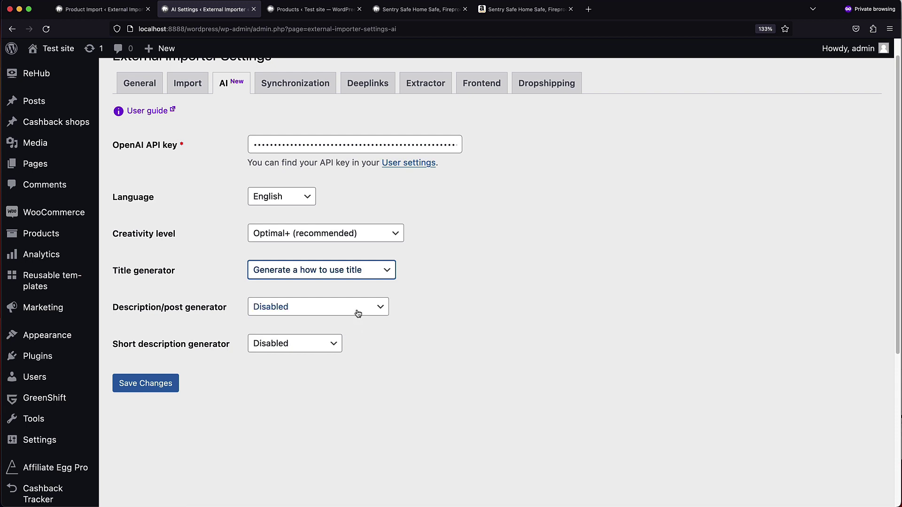
left_click(358, 310)
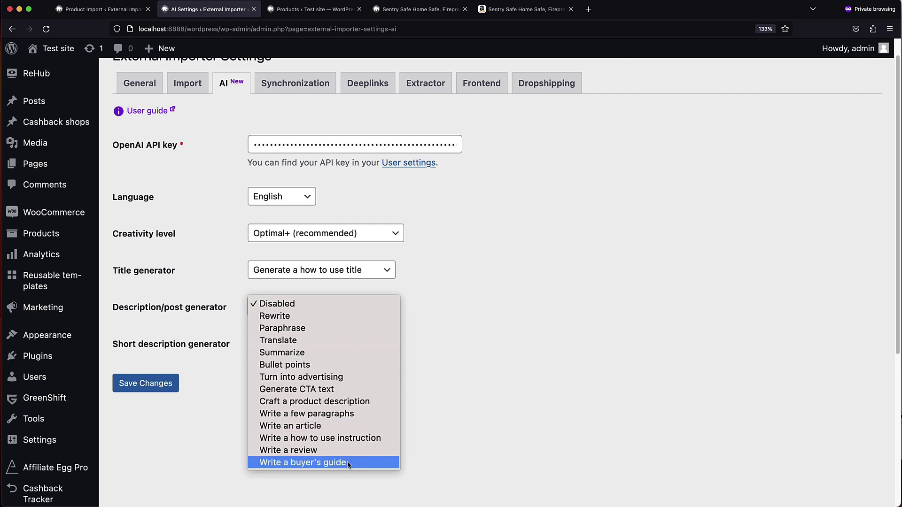
left_click(351, 438)
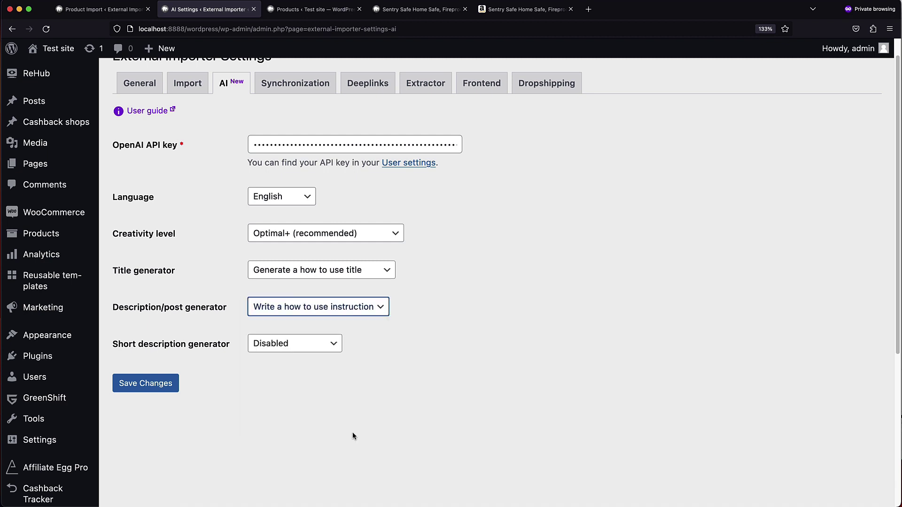
left_click(342, 387)
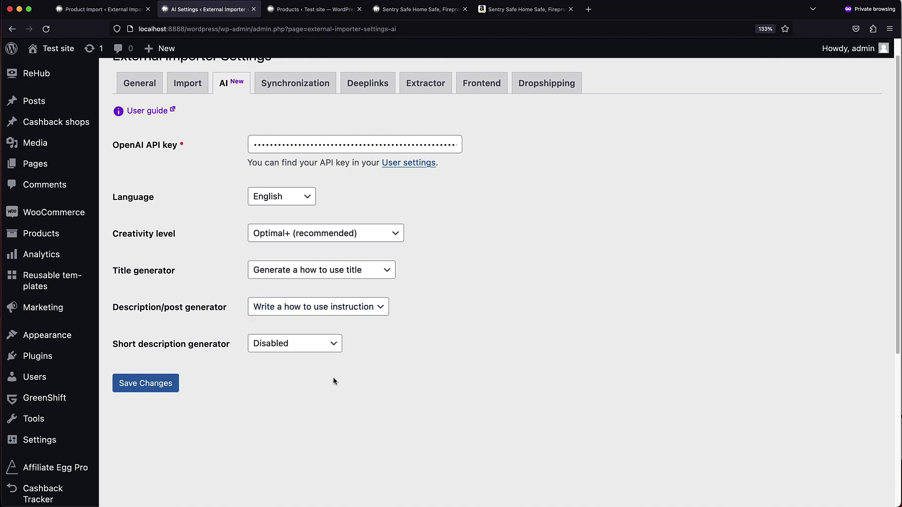
left_click(319, 344)
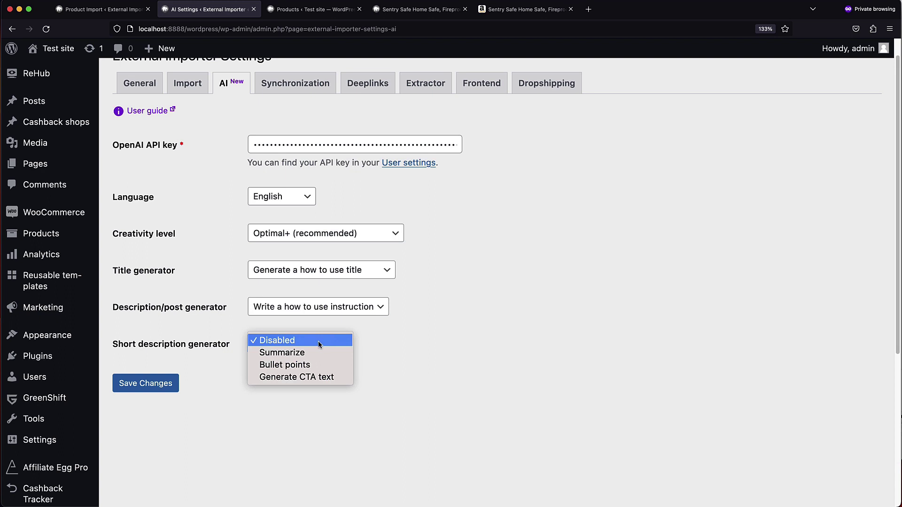
left_click(311, 363)
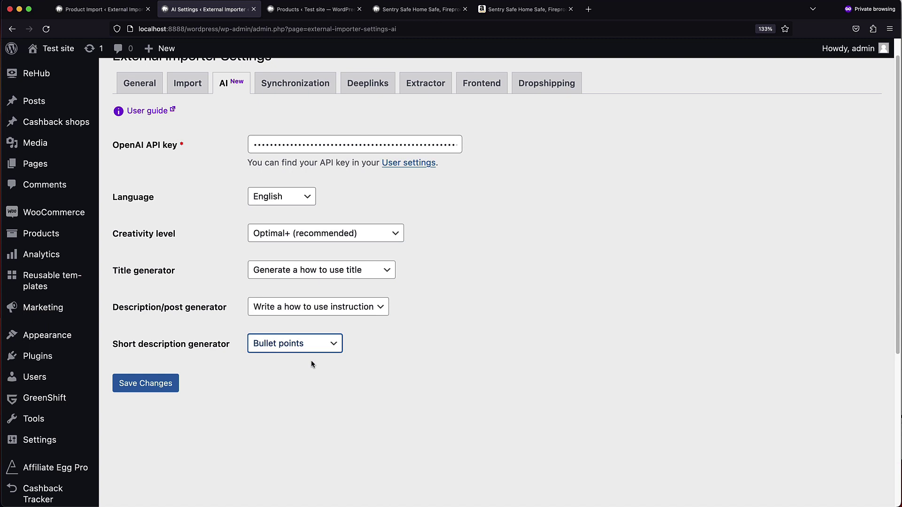
left_click(155, 387)
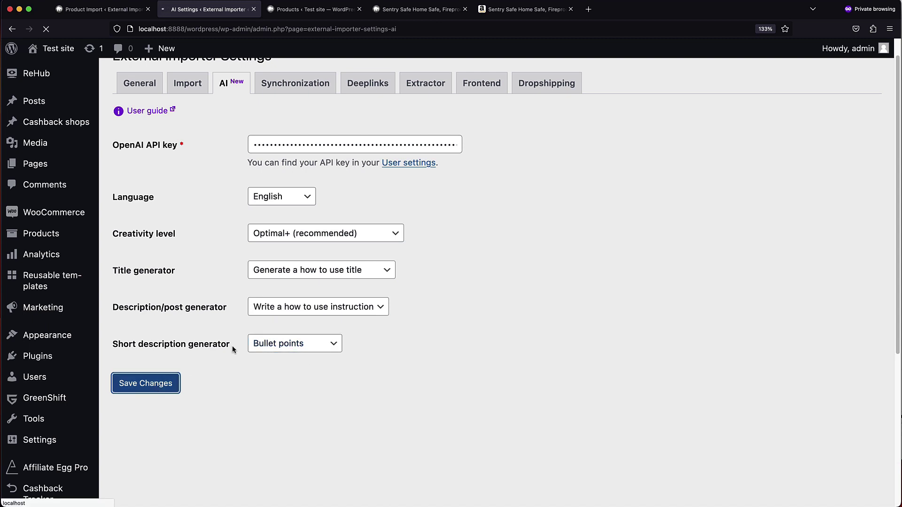
Re-extract the Sentry Safe Amazon URL and import it with AI rewriting enabled
left_click(117, 11)
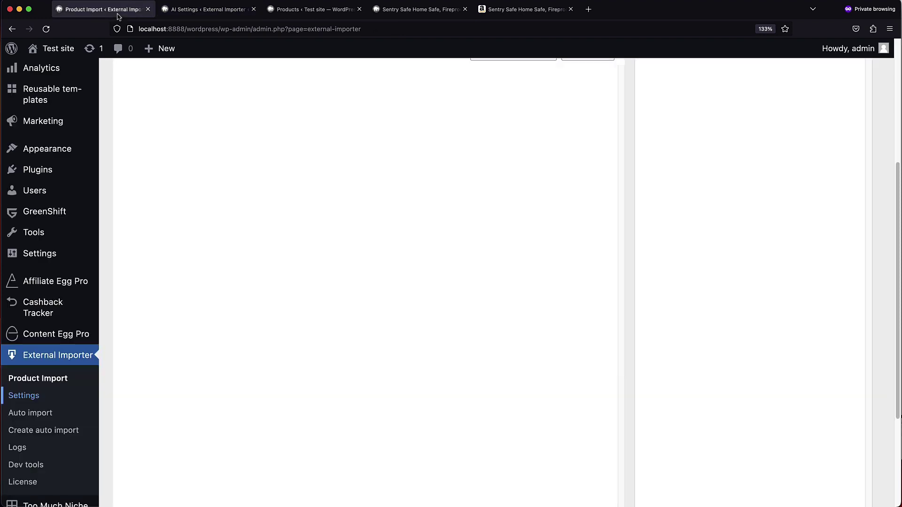
left_click(512, 170)
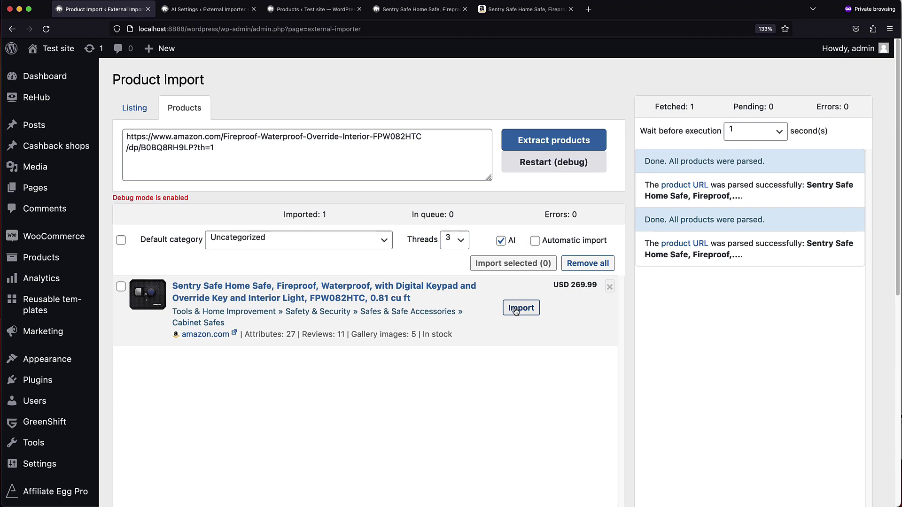
left_click(521, 308)
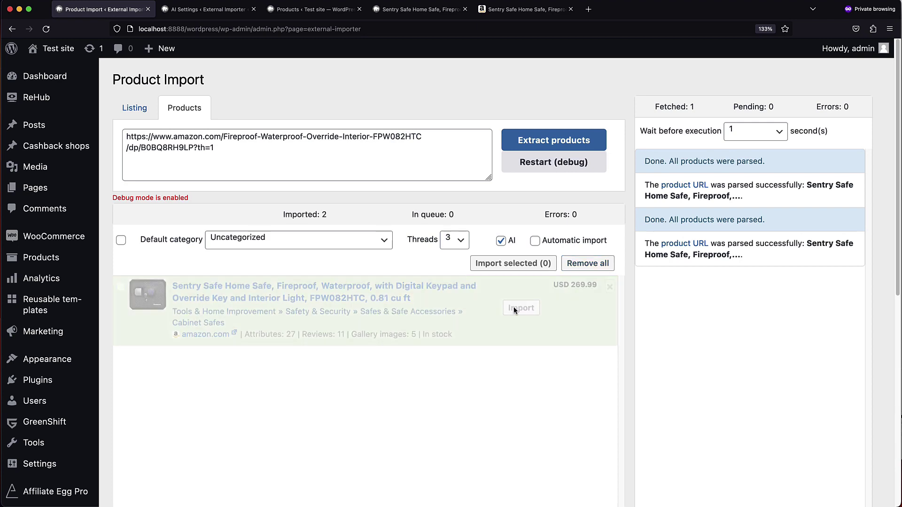
Reload the products list and open the new Ultimate Guide product's page in a new tab
left_click(289, 12)
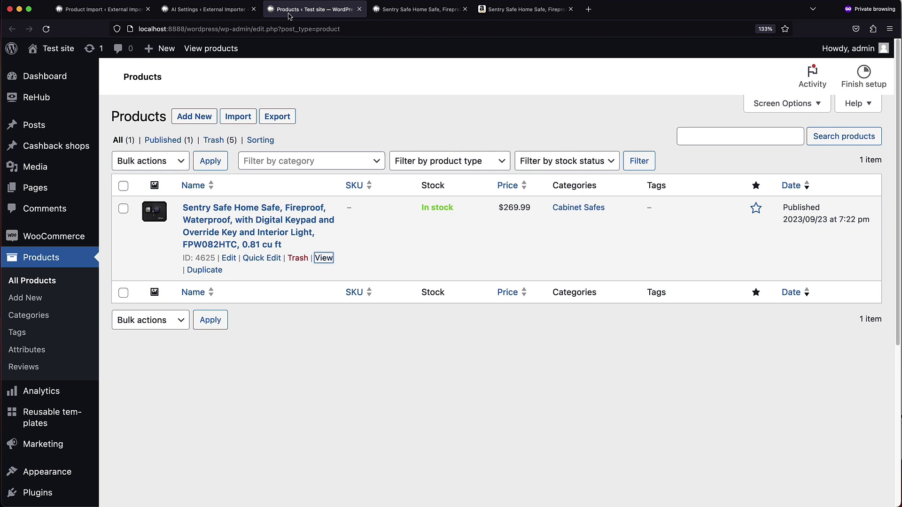
key("super+r")
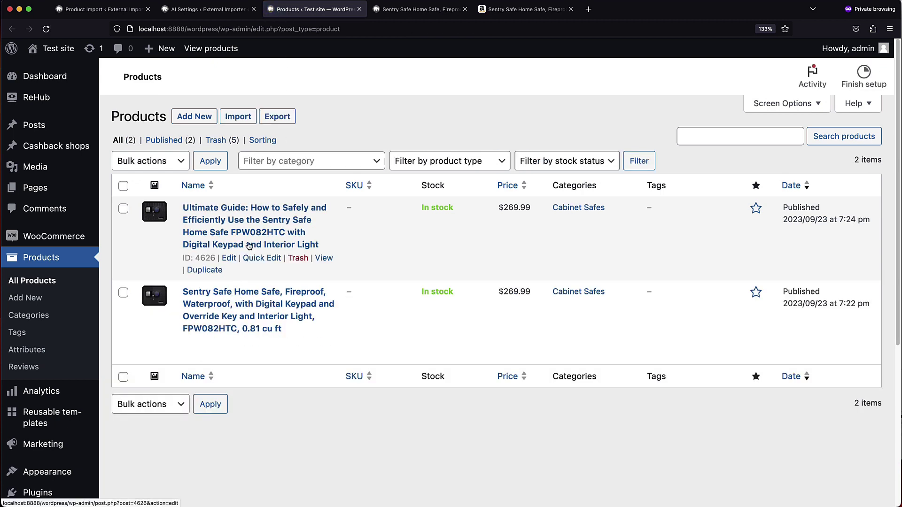
right_click(324, 261)
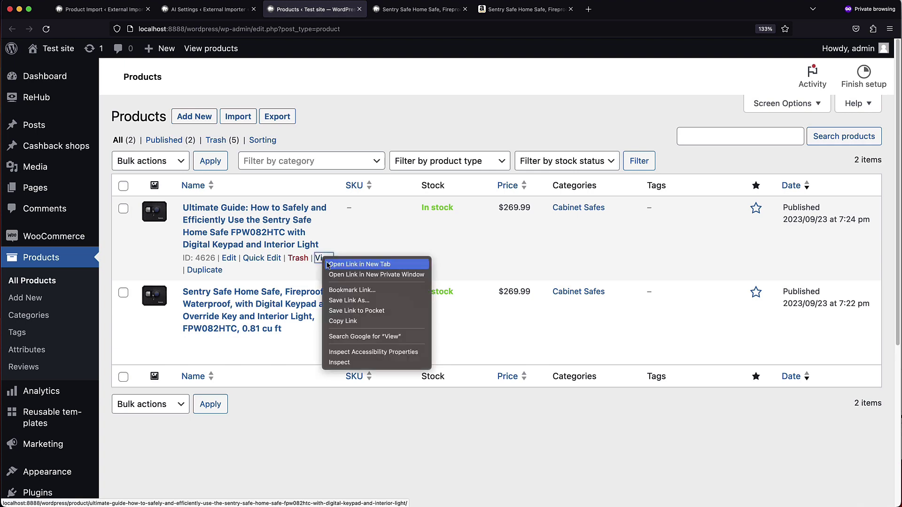
left_click(328, 265)
Read the Ultimate Guide page's 'How to Use the Sentry Safe Home Safe' description
left_click(405, 9)
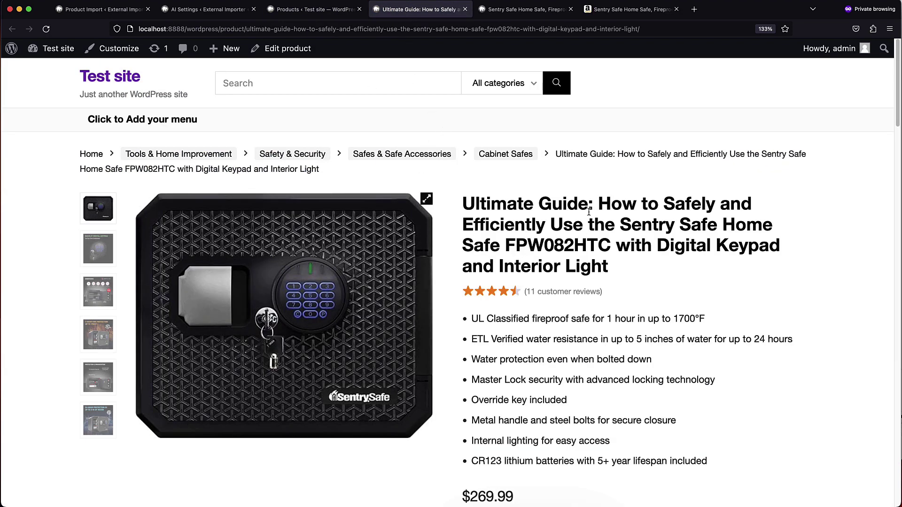
scroll(591, 249, "down", 2)
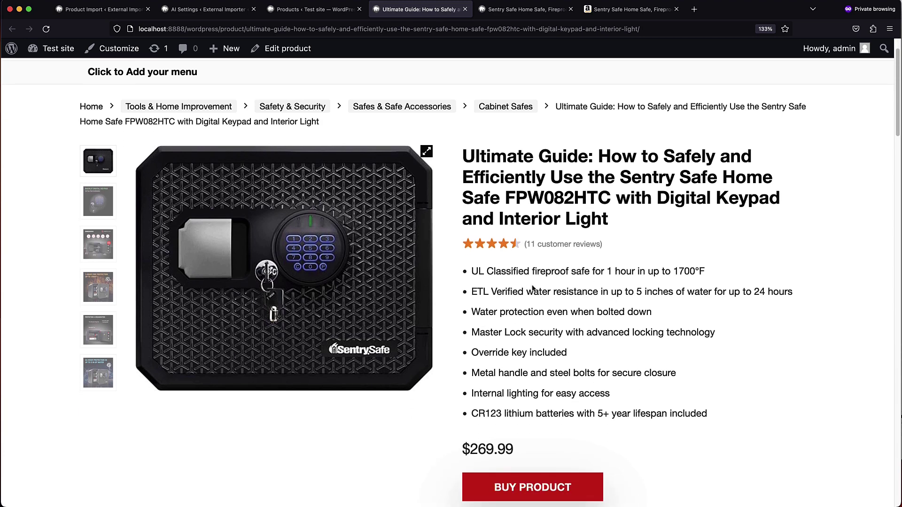
scroll(532, 349, "down", 3)
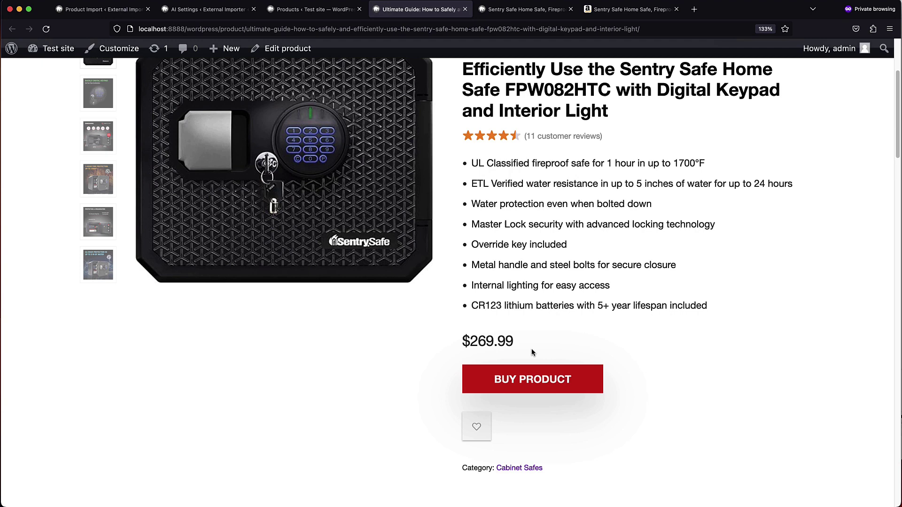
scroll(531, 348, "down", 3)
scroll(373, 352, "down", 3)
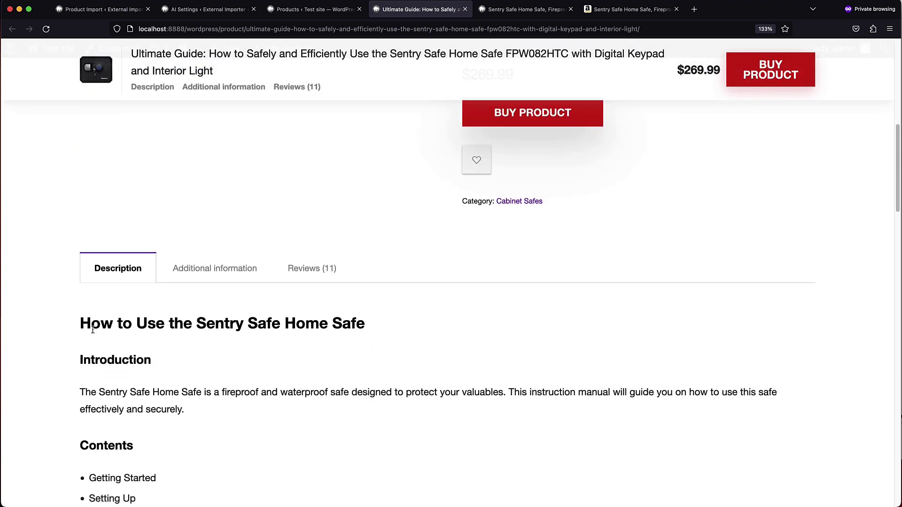
triple_click(93, 329)
scroll(94, 329, "down", 2)
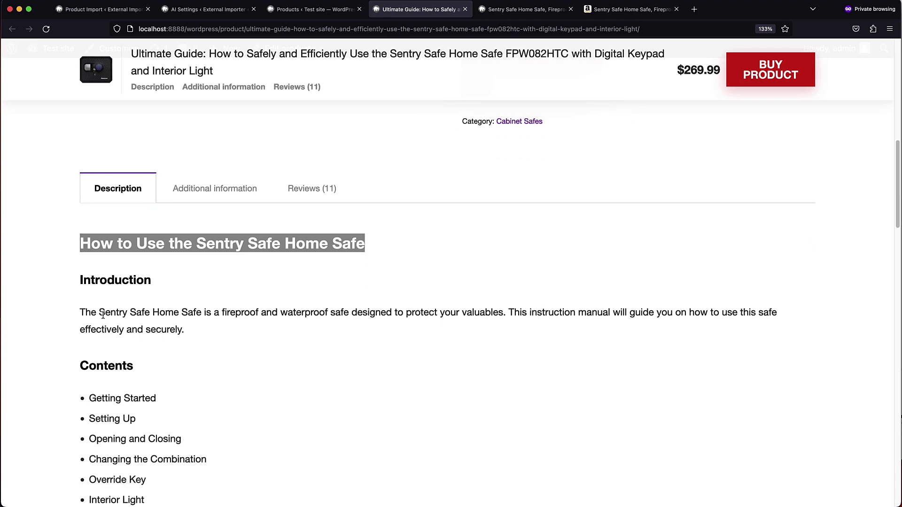
left_click(103, 316)
scroll(103, 316, "down", 1)
scroll(104, 316, "down", 4)
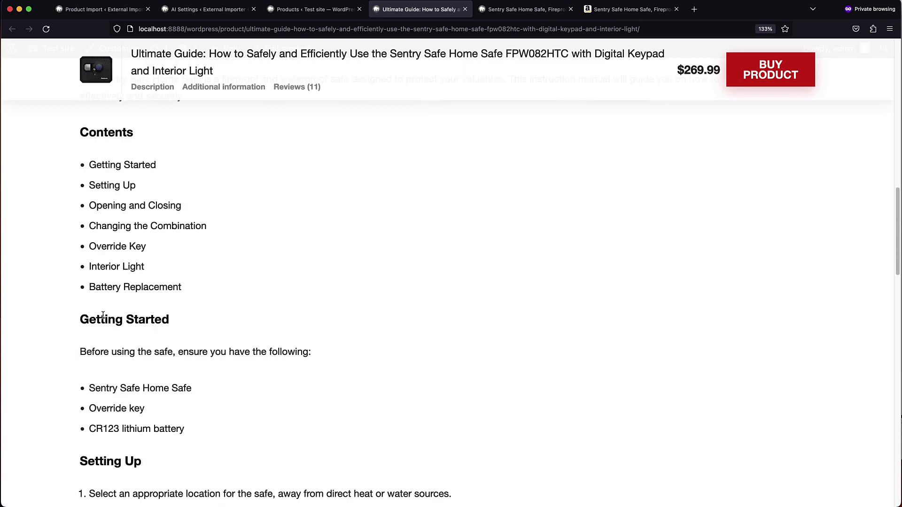
scroll(103, 317, "down", 1)
scroll(103, 316, "down", 1)
scroll(103, 316, "down", 1)
scroll(102, 319, "down", 2)
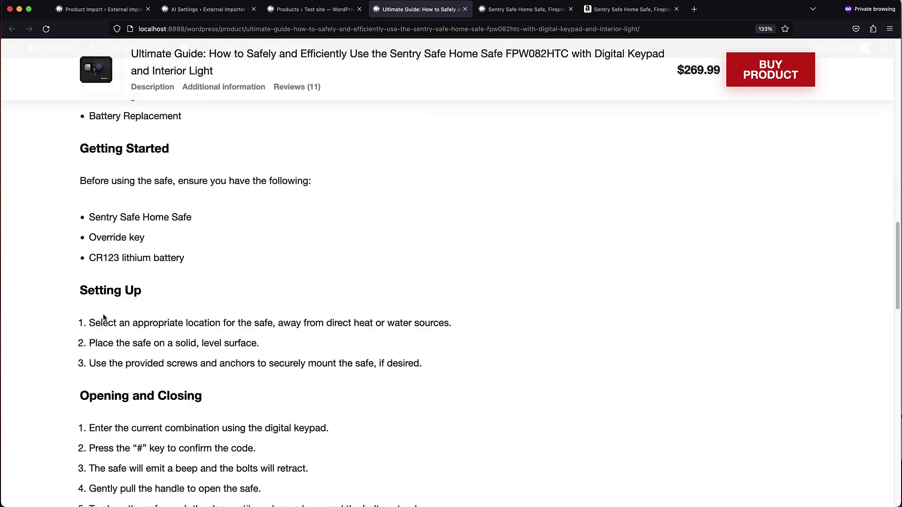
scroll(104, 318, "down", 4)
scroll(103, 317, "down", 2)
scroll(103, 317, "down", 6)
scroll(104, 316, "down", 3)
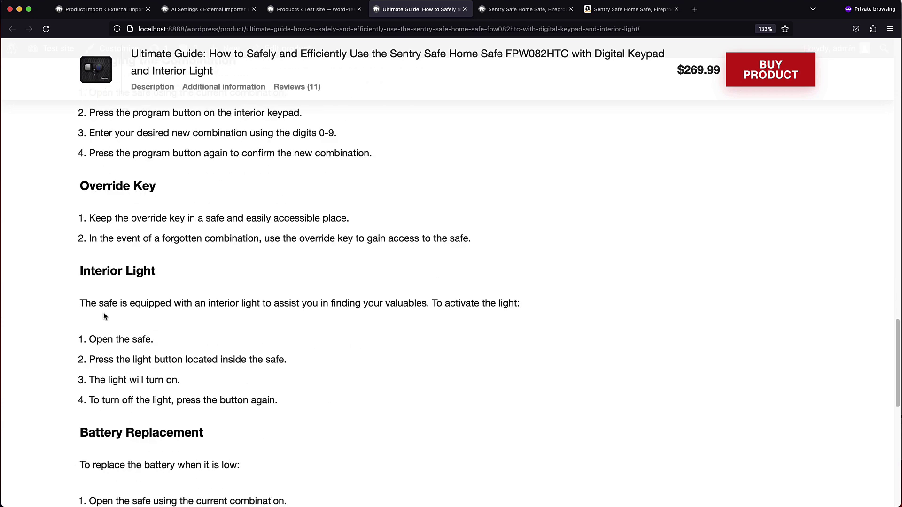
scroll(104, 316, "down", 3)
scroll(104, 316, "down", 1)
scroll(103, 317, "down", 1)
scroll(104, 317, "down", 1)
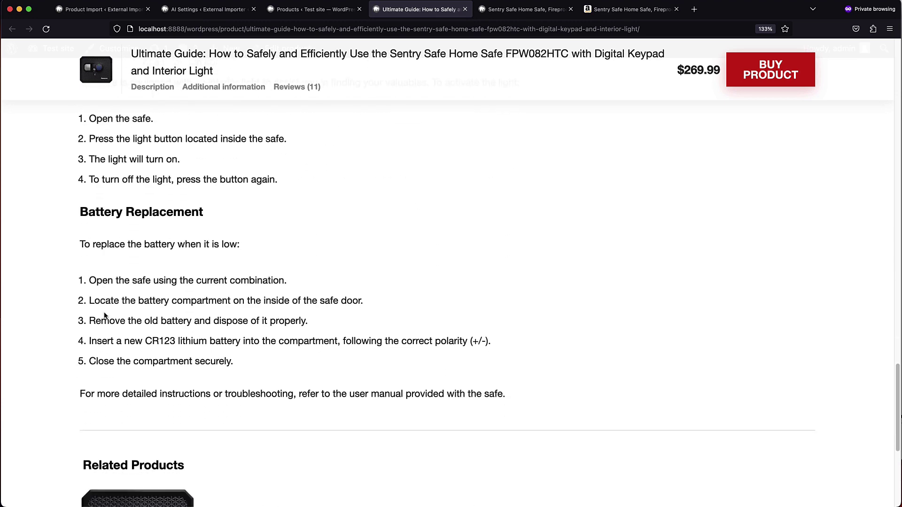
scroll(105, 315, "up", 2)
scroll(333, 215, "up", 1)
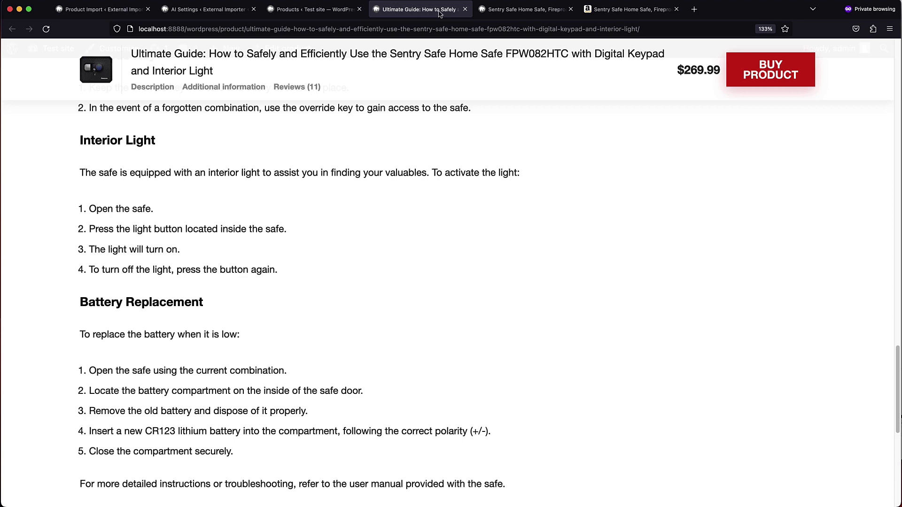
Set the AI generators to buyer's guide title, buyer's guide description and CTA short text, then save
left_click(208, 9)
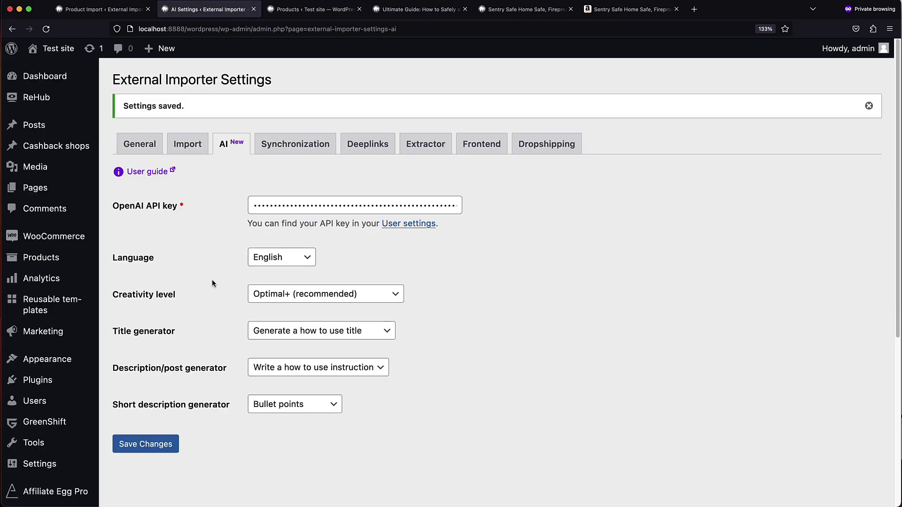
scroll(252, 316, "down", 1)
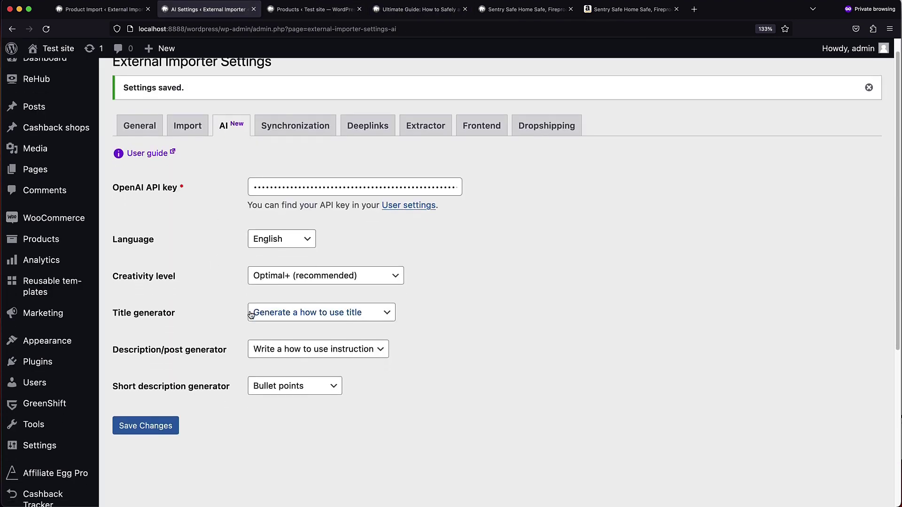
left_click(251, 315)
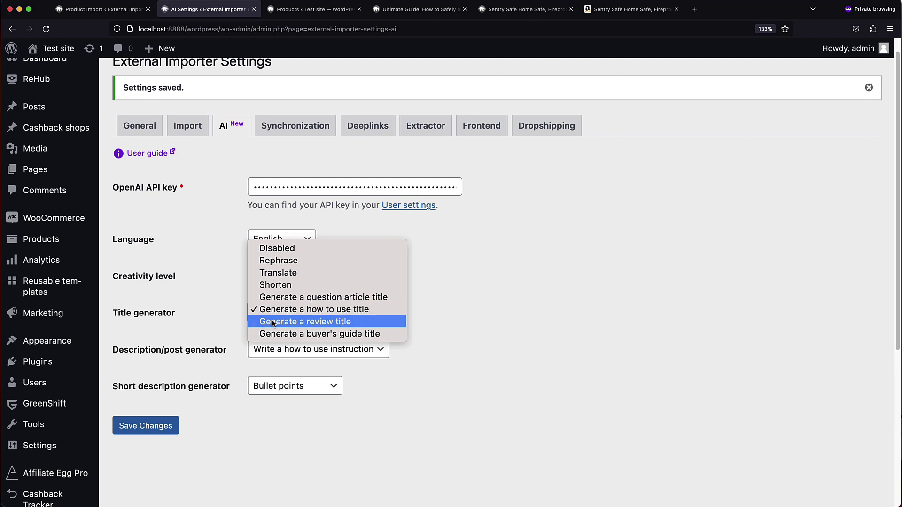
left_click(277, 330)
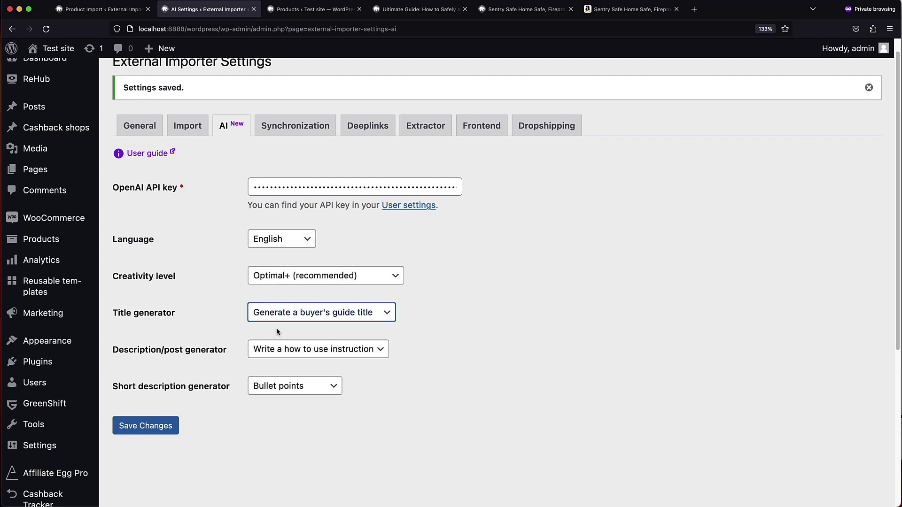
left_click(321, 349)
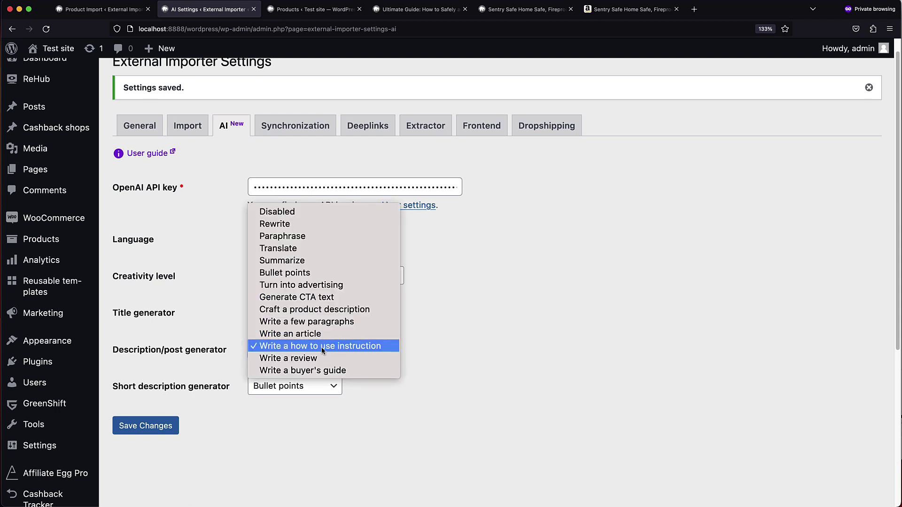
left_click(321, 371)
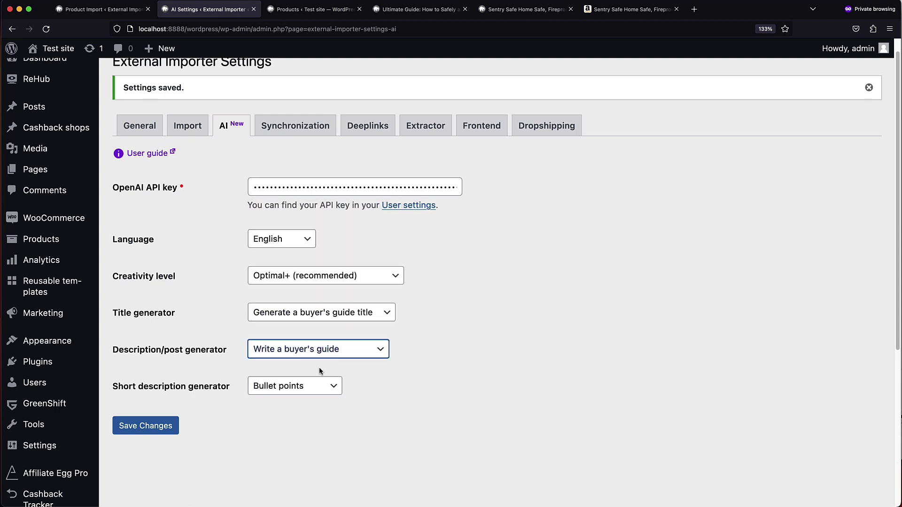
scroll(326, 411, "down", 1)
left_click(303, 374)
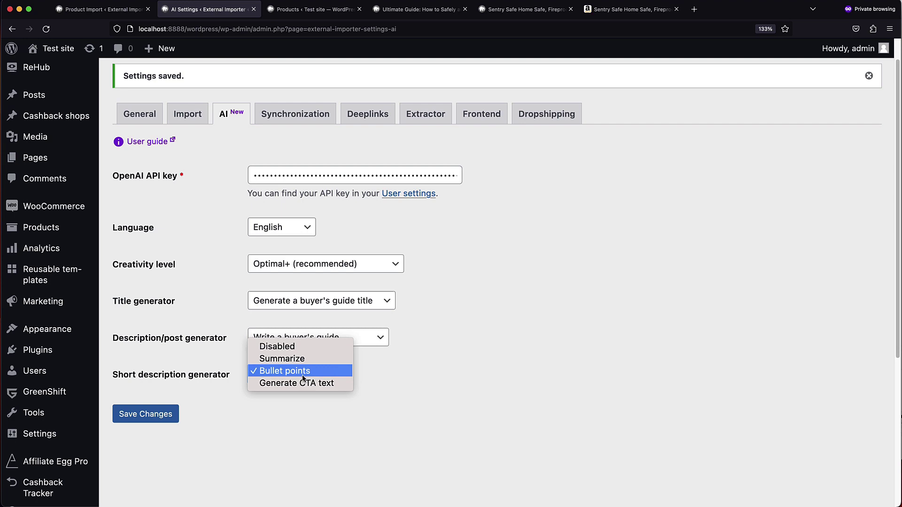
left_click(304, 384)
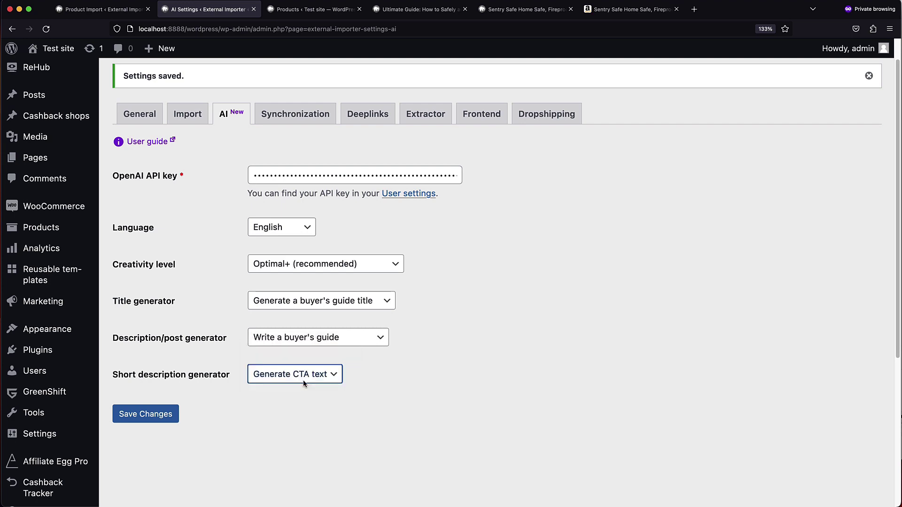
left_click(160, 422)
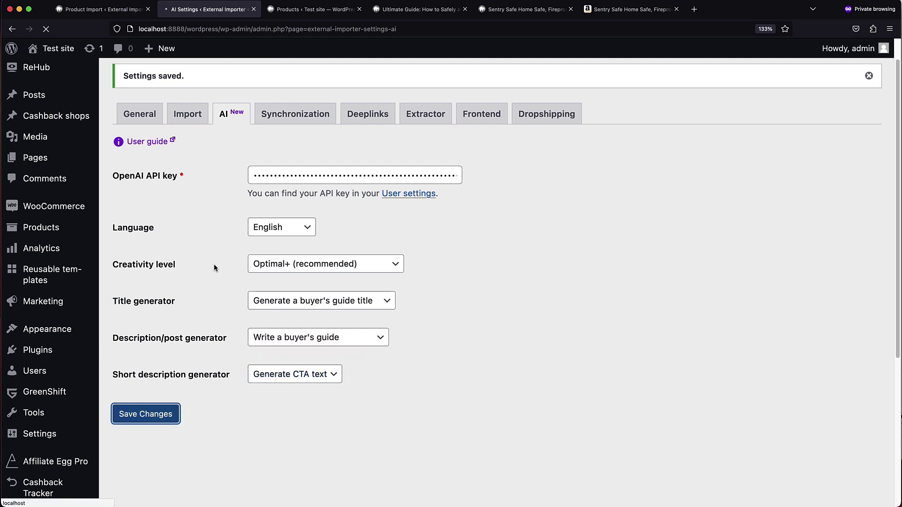
Re-extract and import the Amazon safe, then open the newest product's page in a new tab
key("ctrl+shift+Tab")
left_click(507, 162)
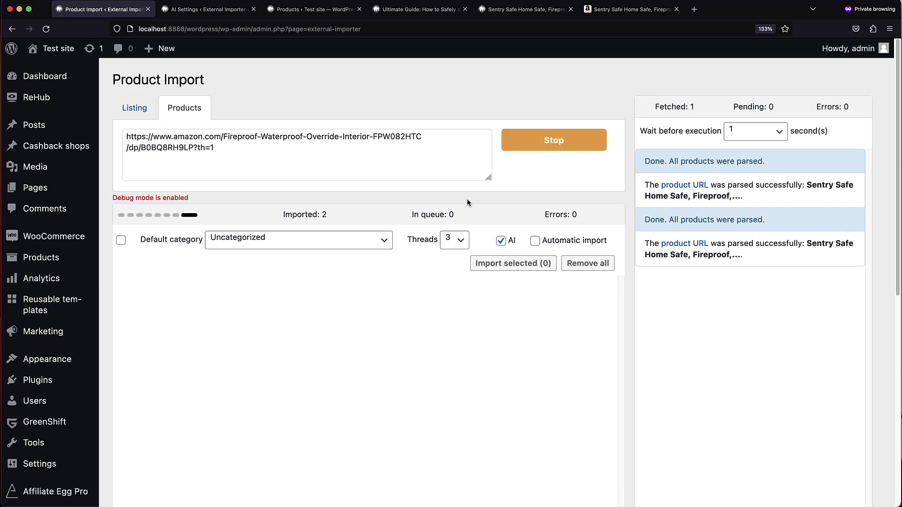
left_click(522, 310)
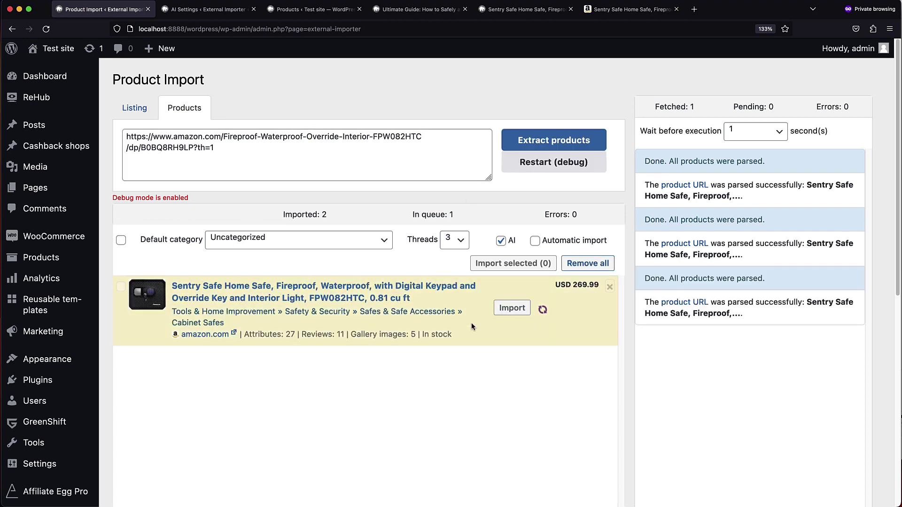
left_click(310, 9)
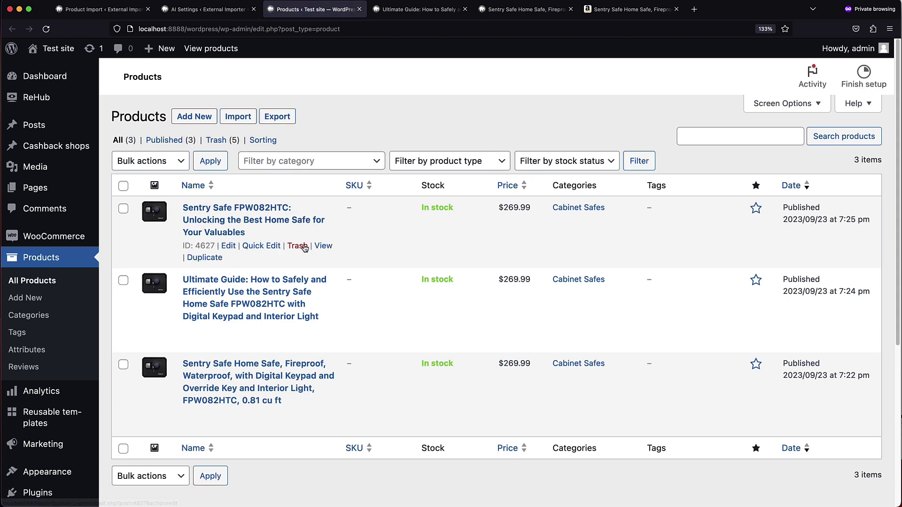
right_click(322, 246)
left_click(342, 248)
Review the new Sentry Safe page's AI title, short description and Sentry Safe Buying Guide section
left_click(397, 10)
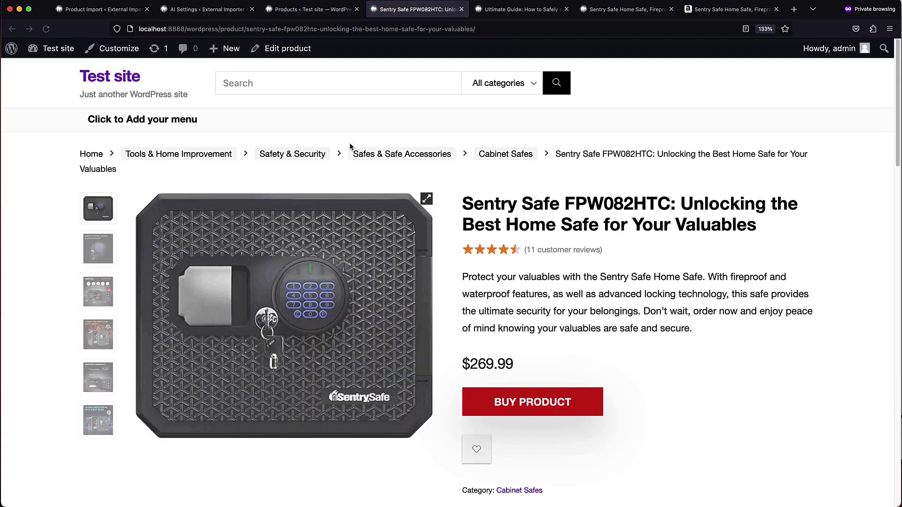
triple_click(576, 221)
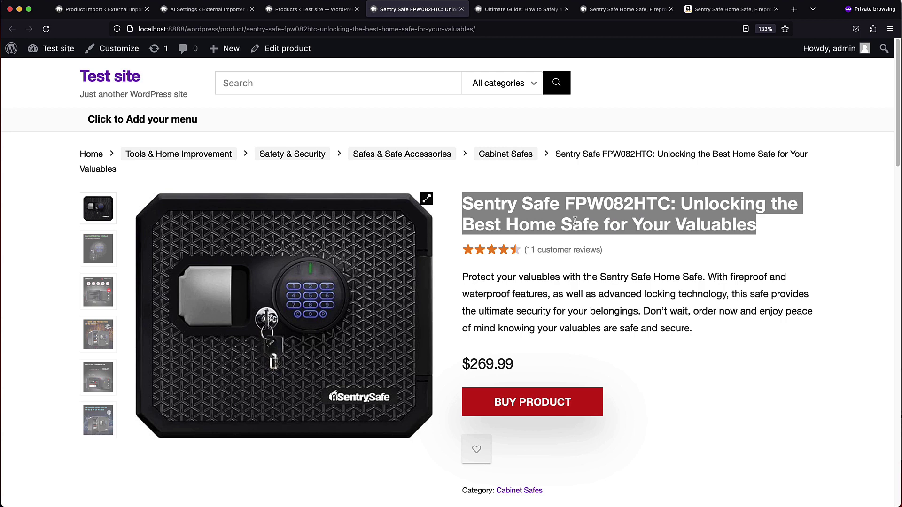
scroll(575, 221, "down", 1)
triple_click(548, 265)
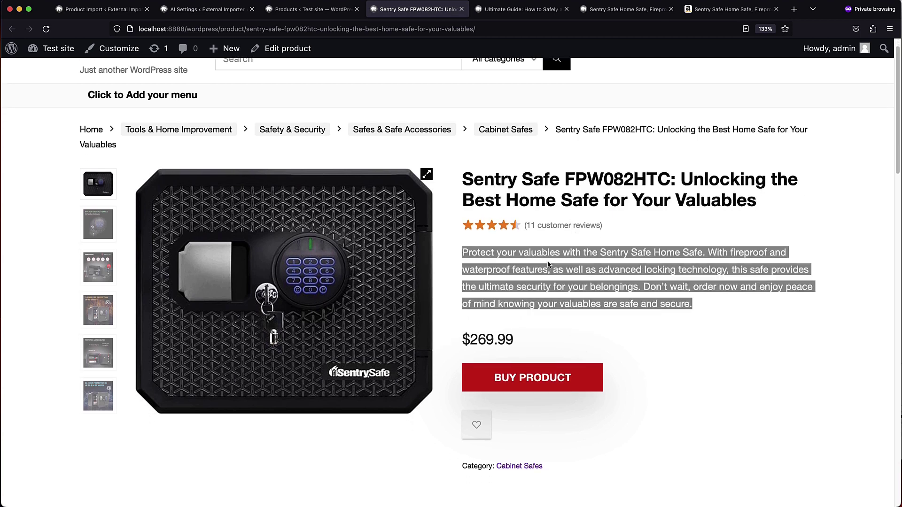
left_click(548, 264)
scroll(547, 260, "down", 1)
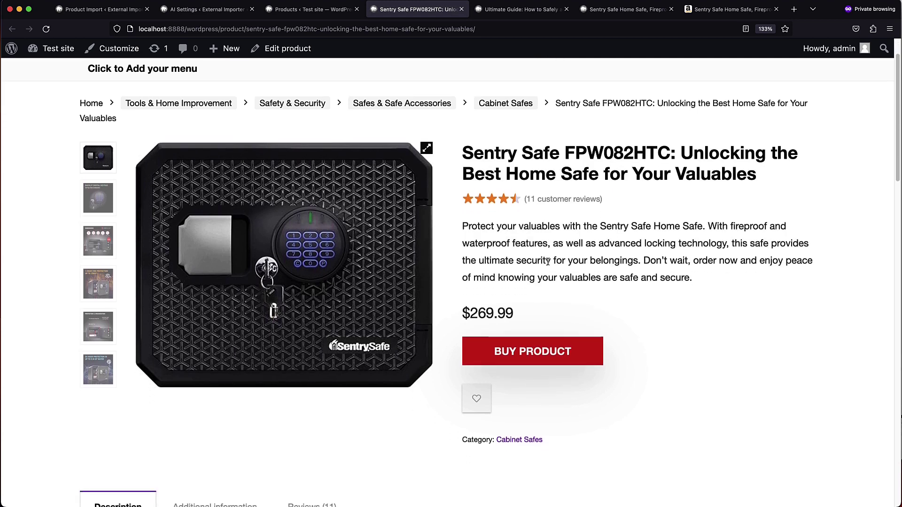
scroll(548, 261, "down", 5)
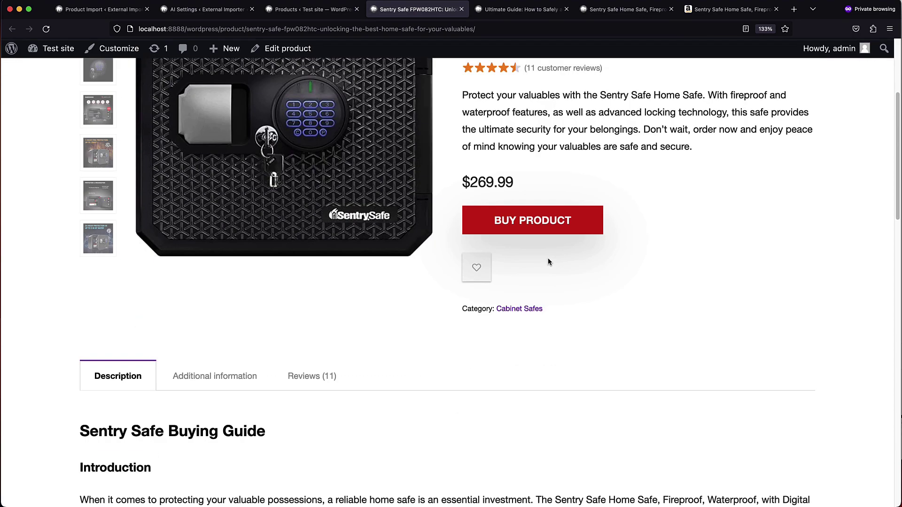
scroll(547, 258, "down", 4)
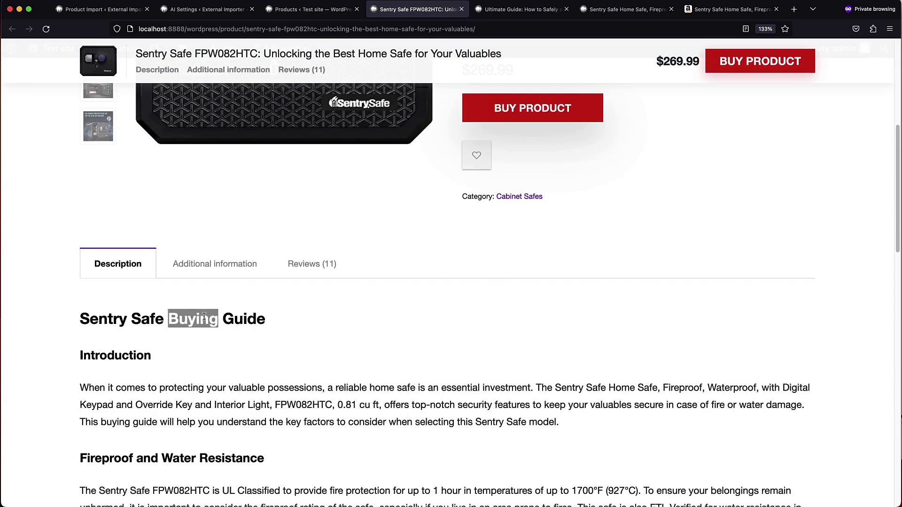
triple_click(204, 317)
left_click(203, 318)
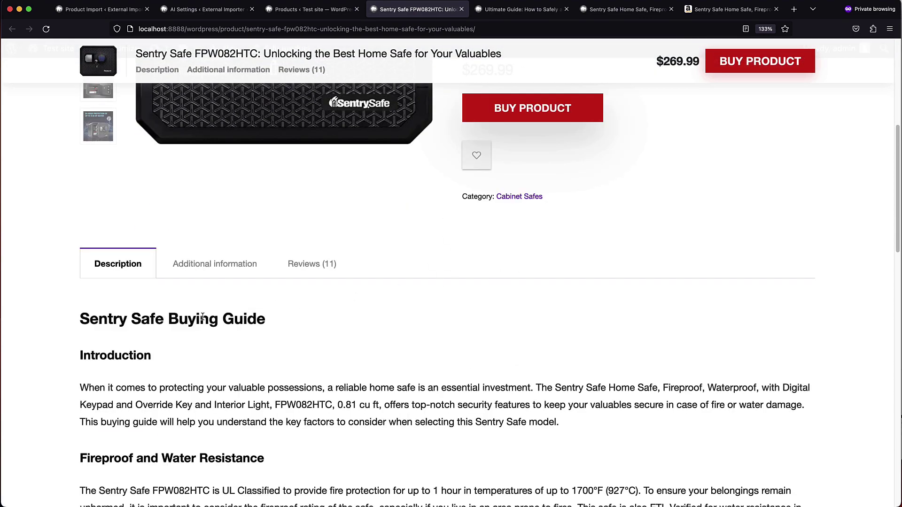
scroll(203, 318, "down", 2)
scroll(203, 317, "down", 1)
scroll(204, 317, "down", 1)
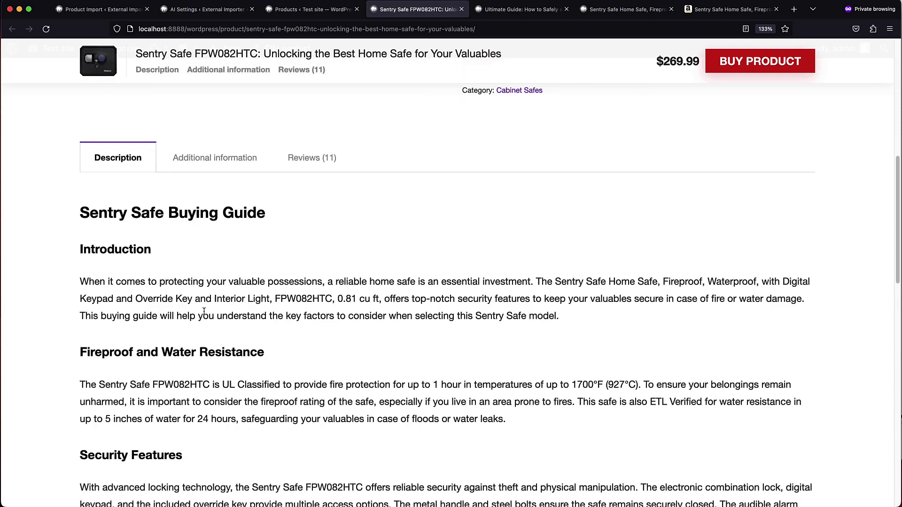
scroll(206, 315, "down", 2)
scroll(207, 315, "down", 2)
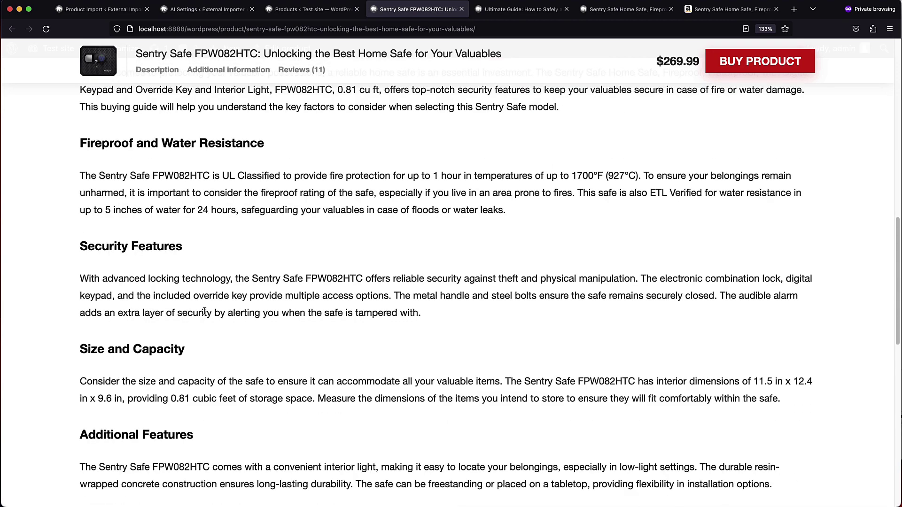
scroll(204, 312, "down", 2)
scroll(205, 315, "down", 2)
scroll(205, 315, "down", 1)
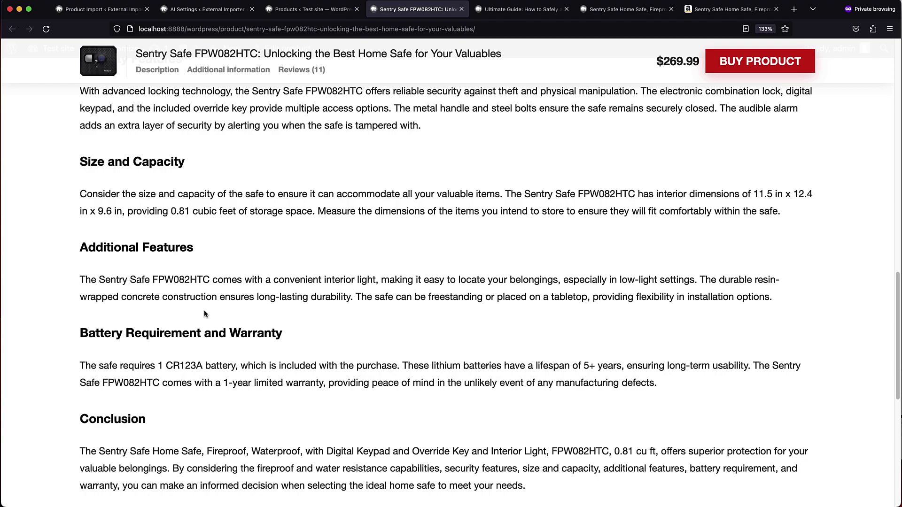
scroll(205, 315, "down", 1)
scroll(206, 314, "down", 1)
scroll(205, 313, "up", 4)
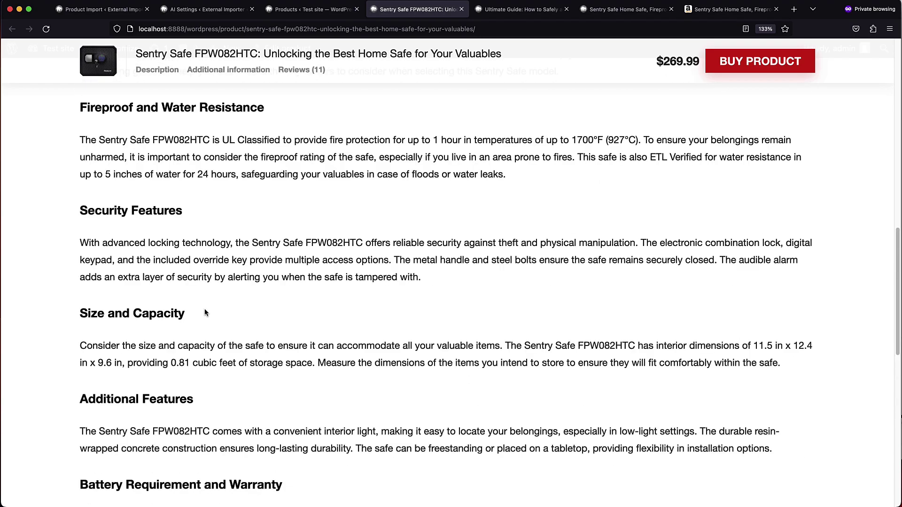
scroll(205, 312, "down", 1)
scroll(205, 313, "up", 15)
Switch the title generator to review titles and the description generator to 'Write a review', then save
left_click(205, 10)
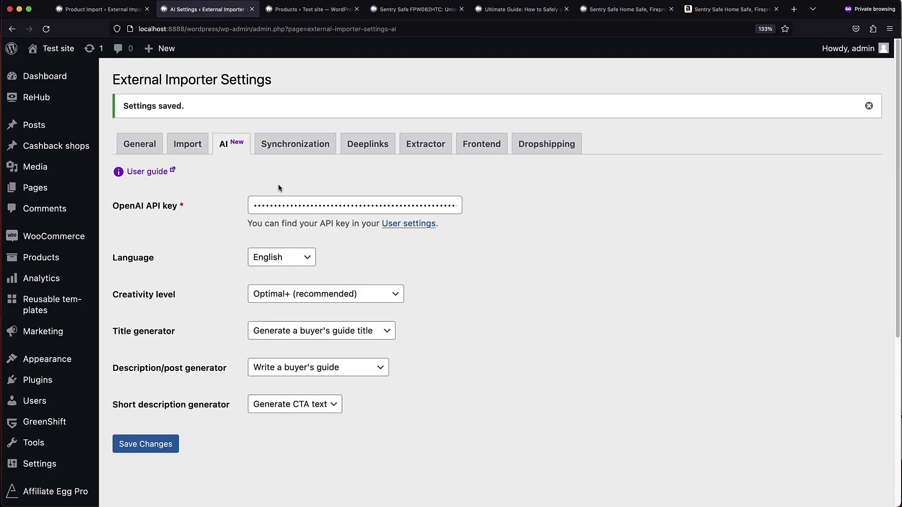
left_click(265, 329)
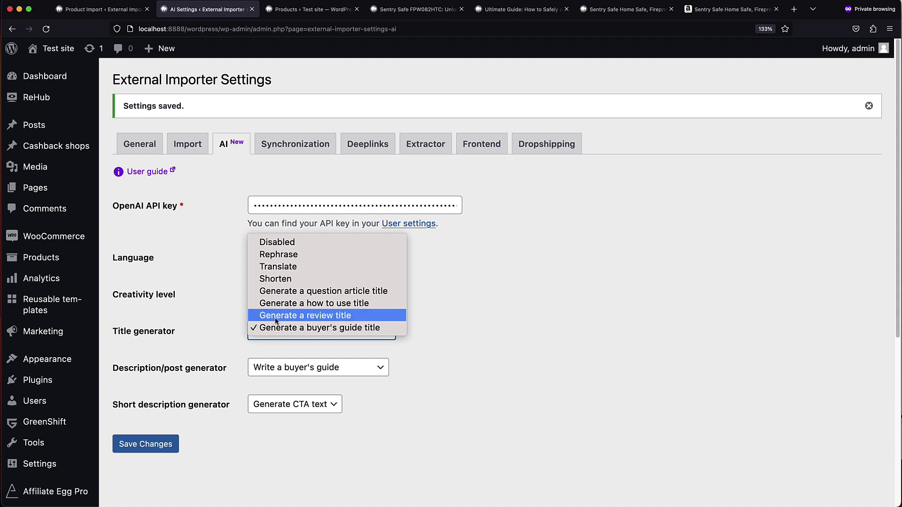
left_click(276, 323)
left_click(288, 366)
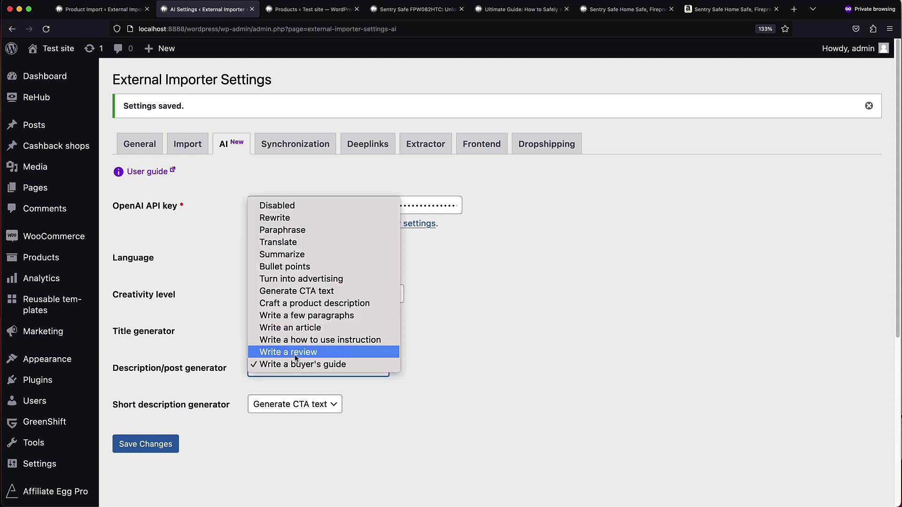
left_click(297, 356)
key("Tab")
key("Tab")
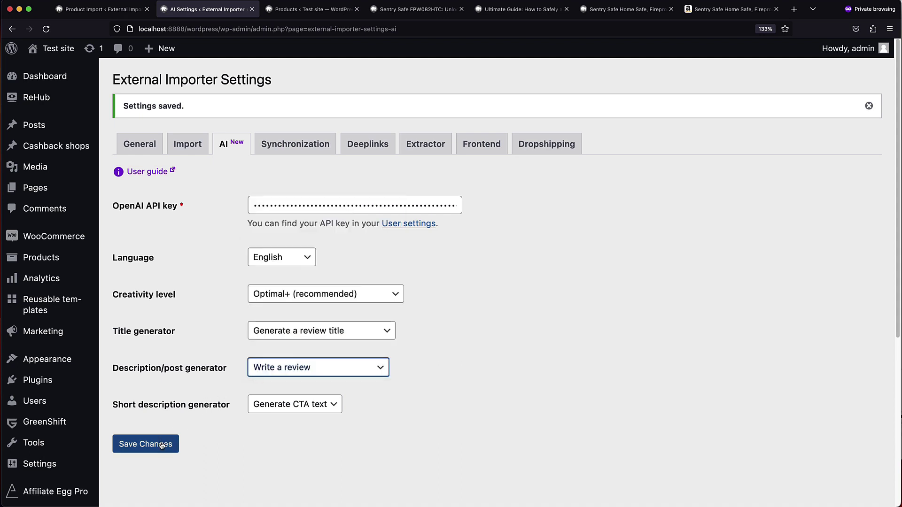
key("Return")
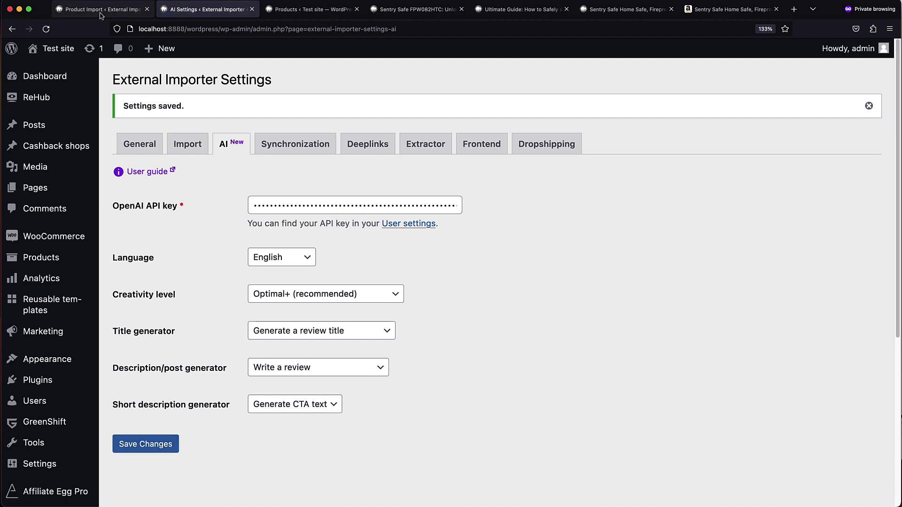
Import the extracted Sentry Safe again with AI and go to the store's product list
left_click(102, 9)
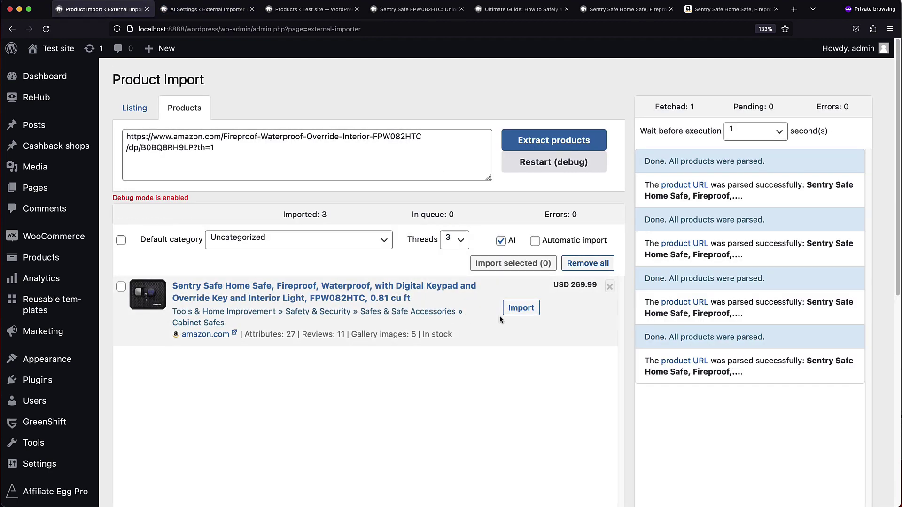
left_click(515, 310)
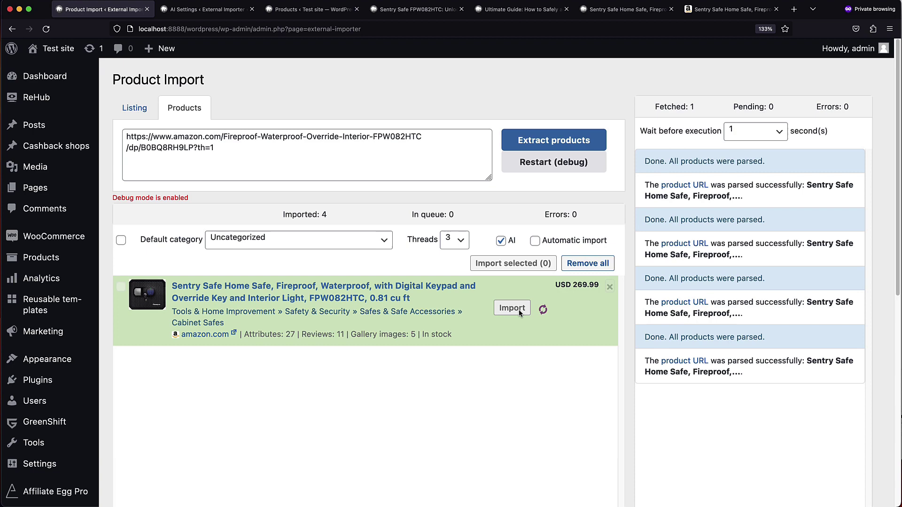
left_click(314, 9)
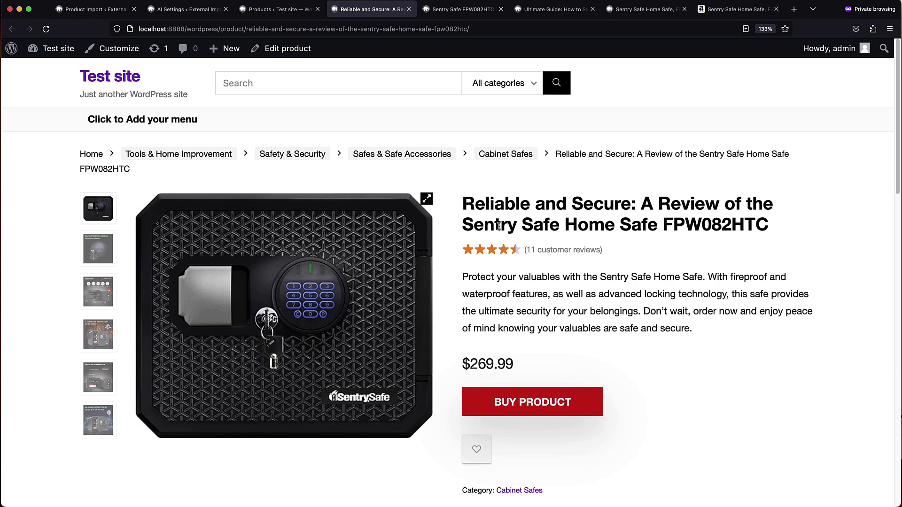
Read the review product's title, short description and review heading
triple_click(499, 225)
scroll(501, 233, "down", 1)
triple_click(508, 251)
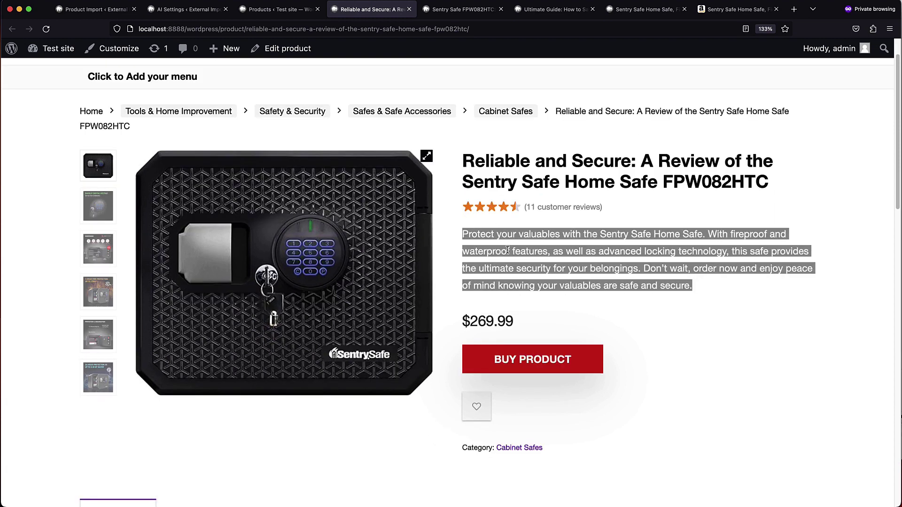
left_click(508, 251)
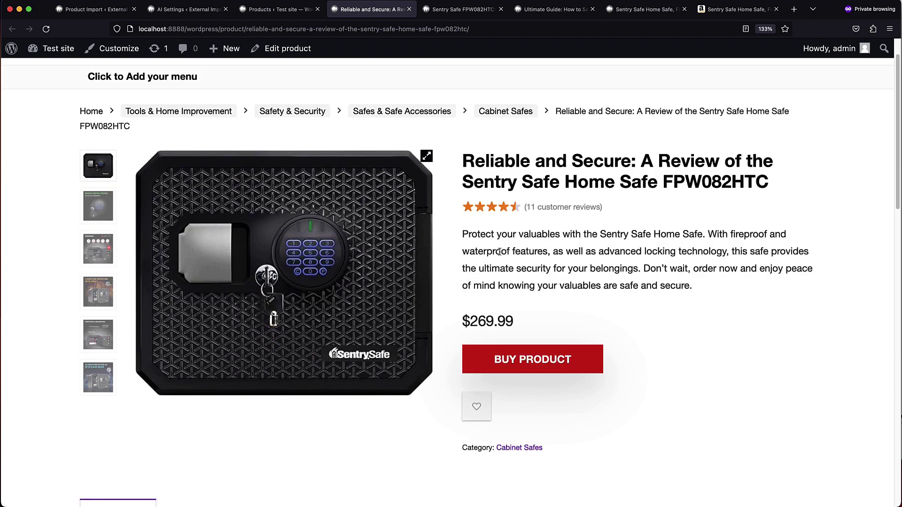
scroll(499, 251, "down", 3)
scroll(403, 300, "down", 3)
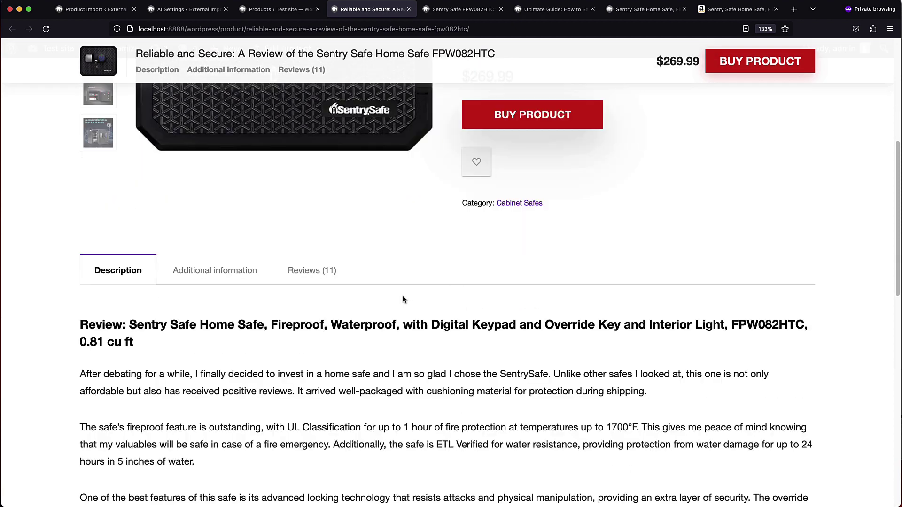
scroll(406, 293, "down", 1)
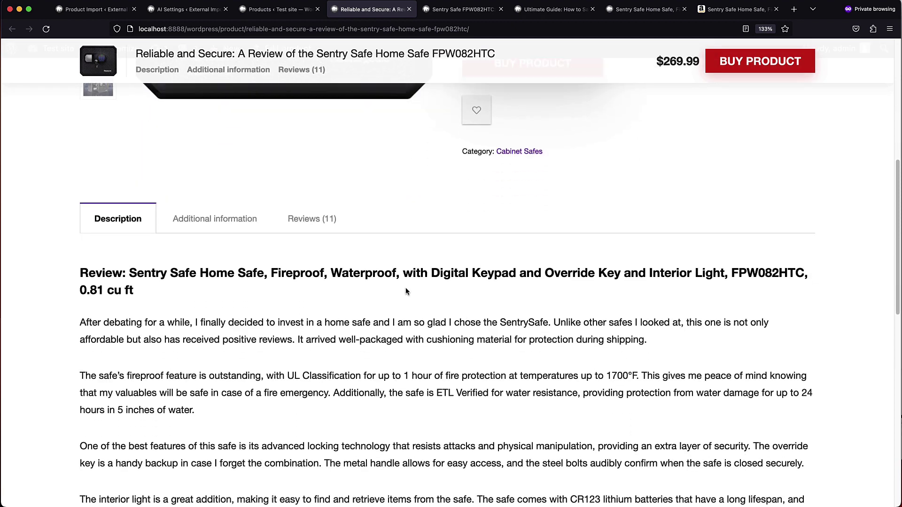
scroll(406, 291, "down", 1)
scroll(405, 291, "down", 1)
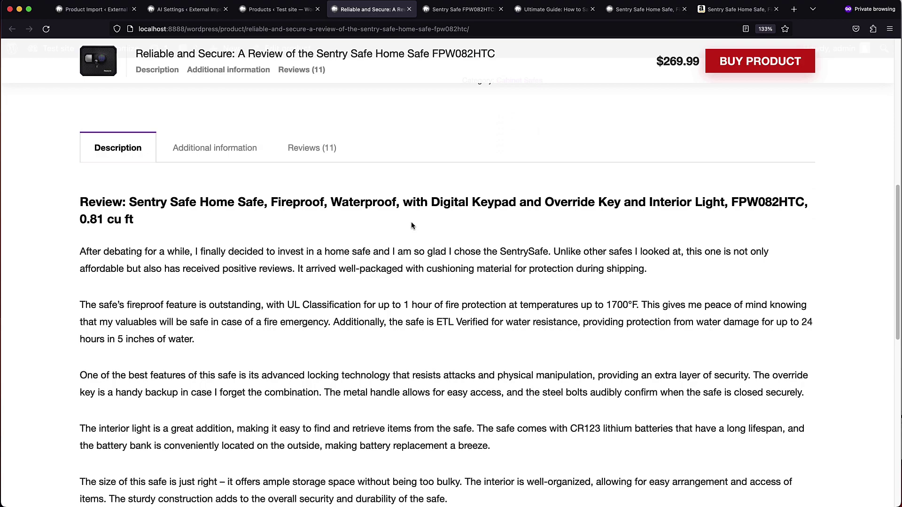
double_click(415, 203)
triple_click(412, 202)
scroll(374, 269, "down", 1)
scroll(376, 268, "down", 3)
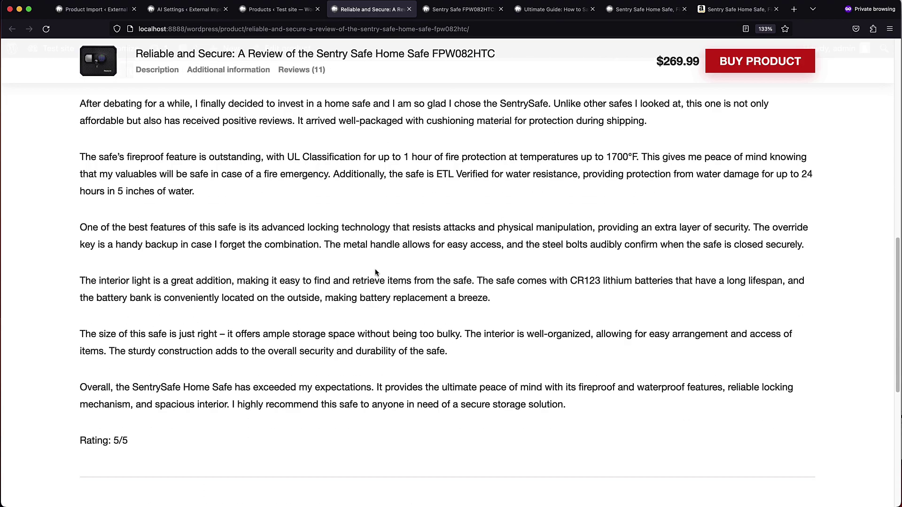
scroll(375, 271, "down", 2)
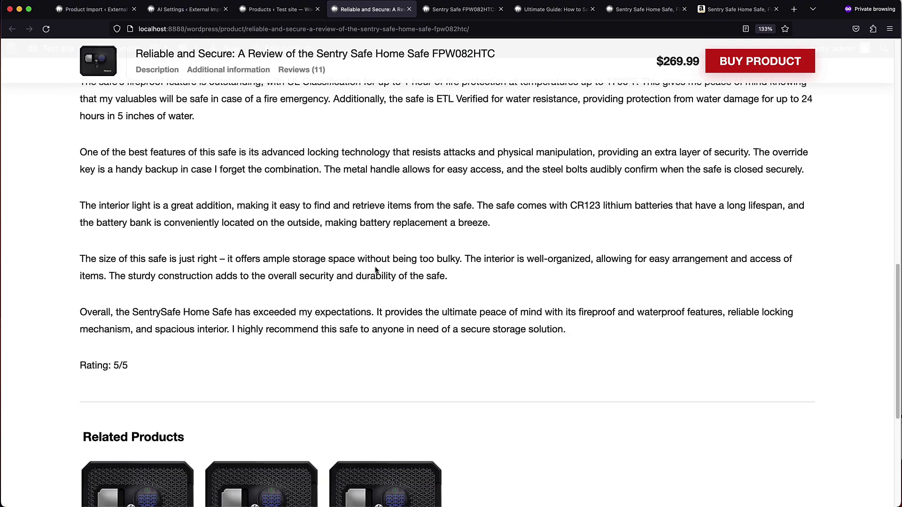
scroll(375, 271, "up", 5)
scroll(413, 383, "down", 2)
scroll(348, 187, "up", 5)
Choose question article titles, 'Write an article' descriptions and a disabled short description generator, then save
left_click(188, 10)
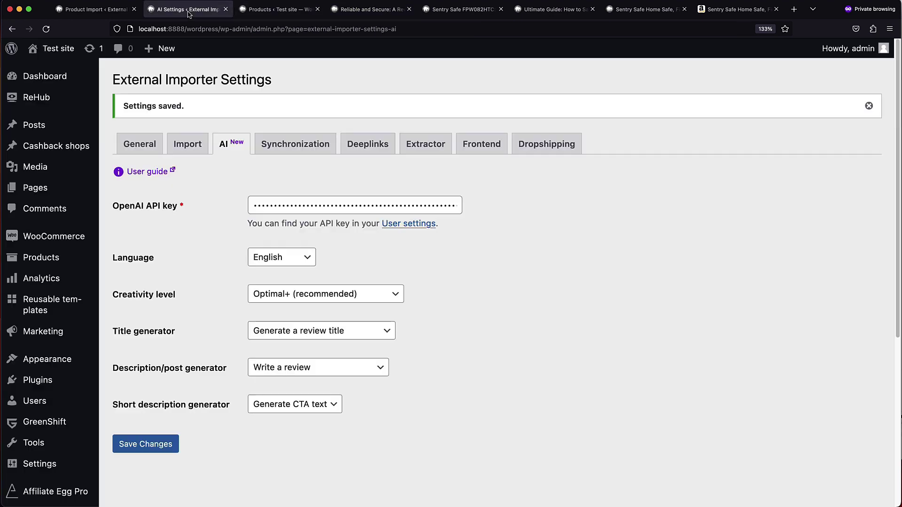
left_click(317, 331)
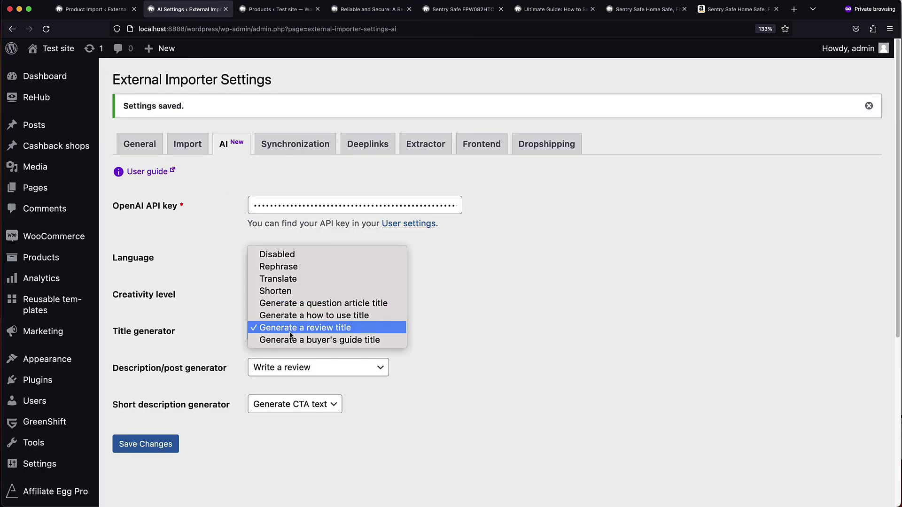
left_click(319, 303)
left_click(302, 367)
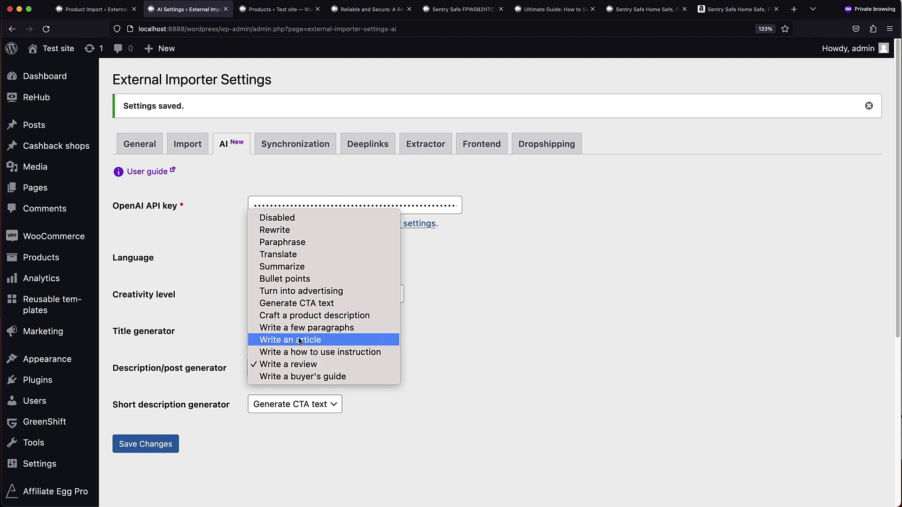
left_click(299, 341)
left_click(315, 404)
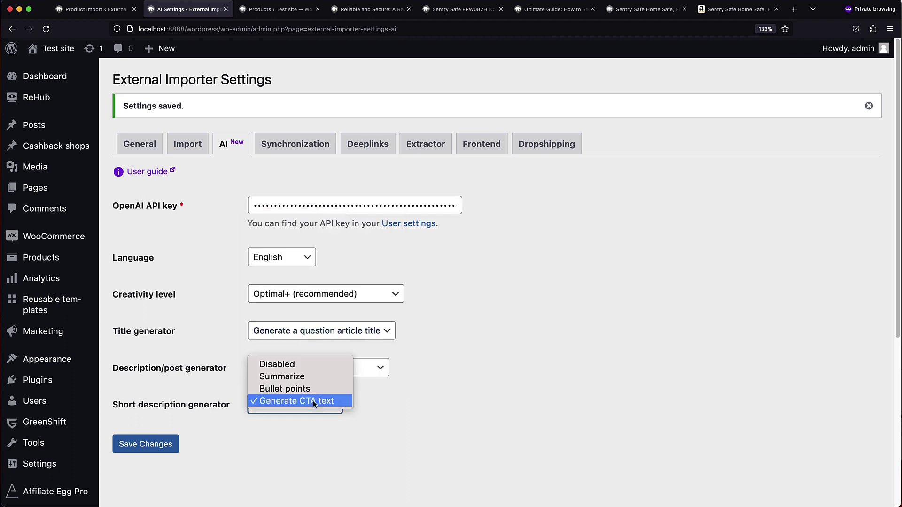
left_click(307, 366)
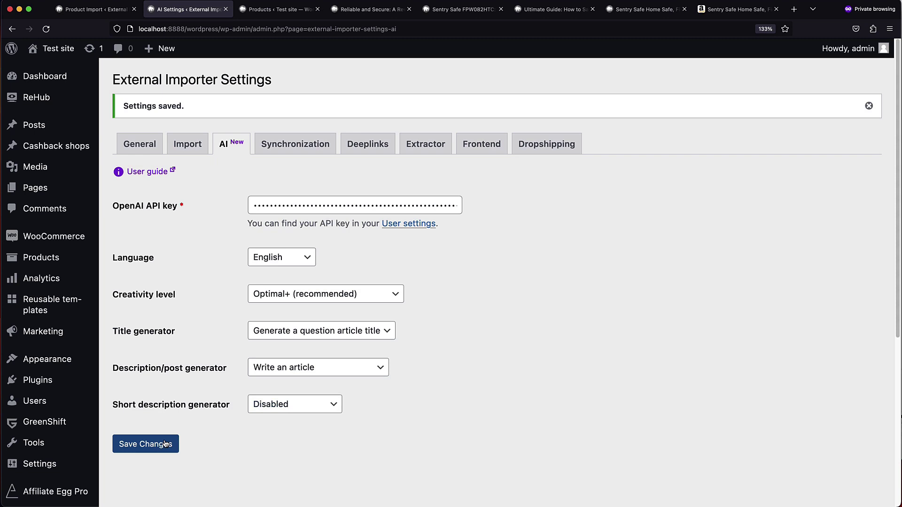
left_click(167, 444)
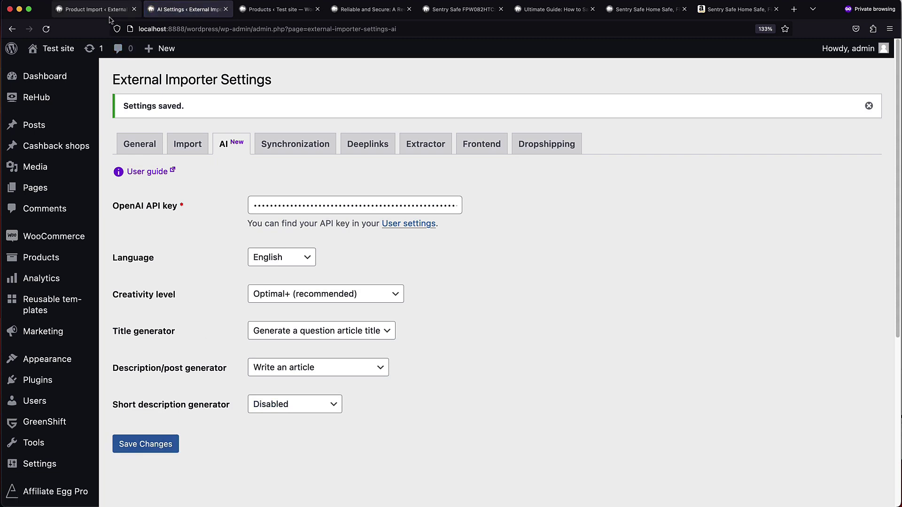
Refresh the Products list and open the new question-titled product's page in another tab
left_click(95, 9)
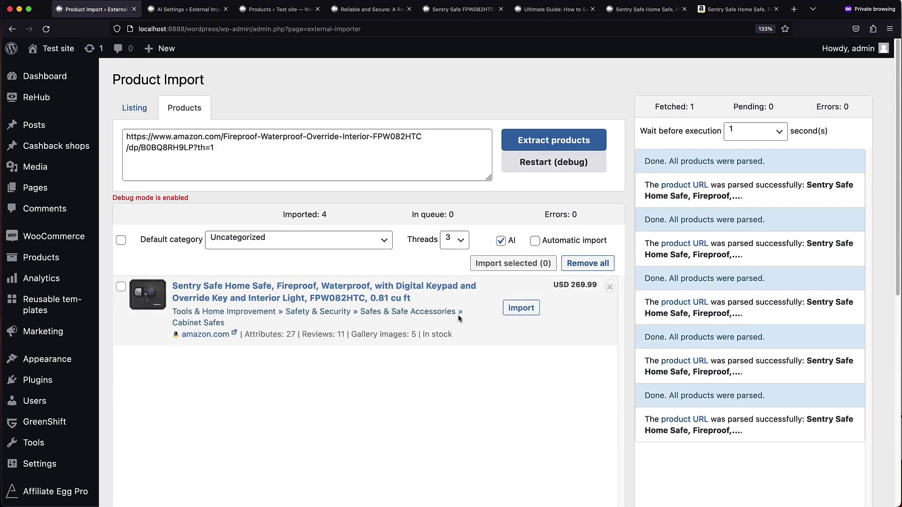
key("super+3")
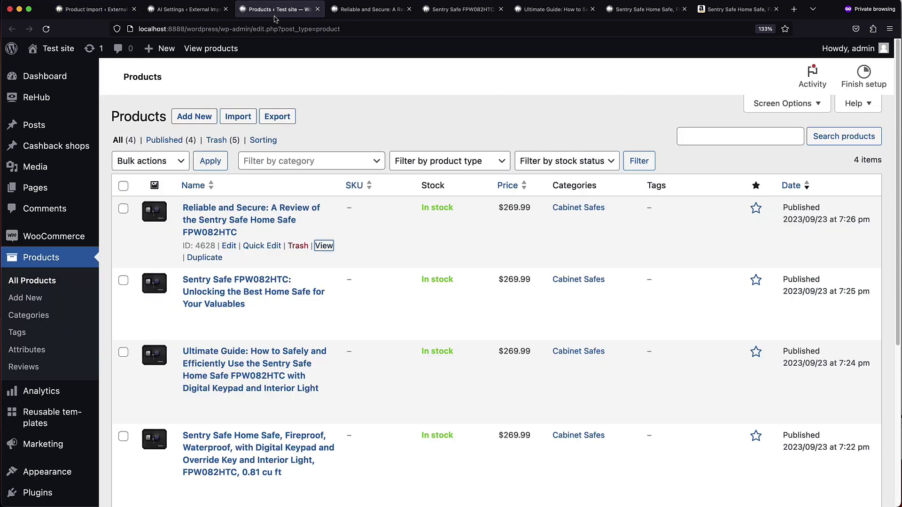
key("super+r")
triple_click(332, 217)
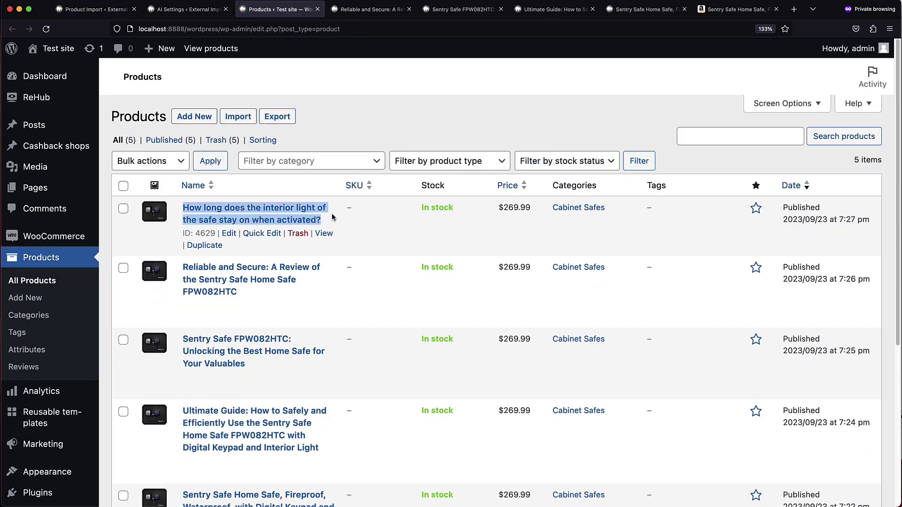
left_click(333, 220)
middle_click(324, 232)
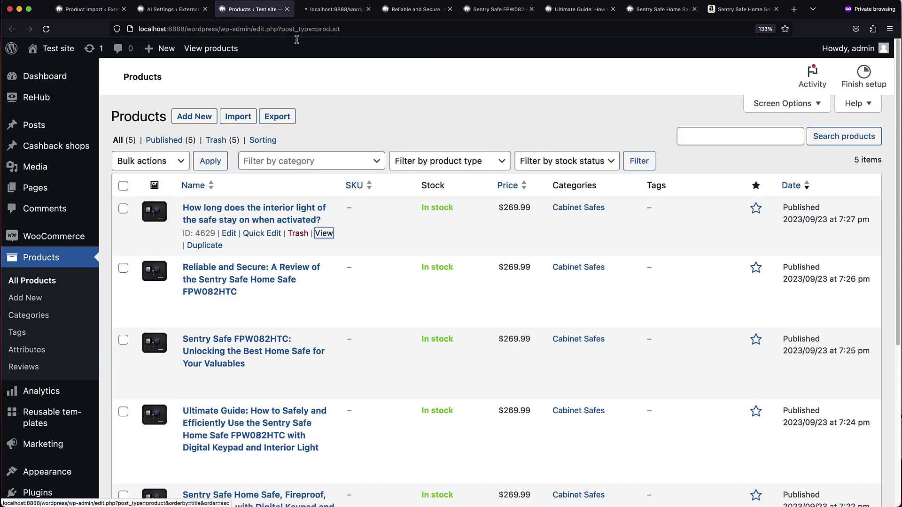
left_click(311, 15)
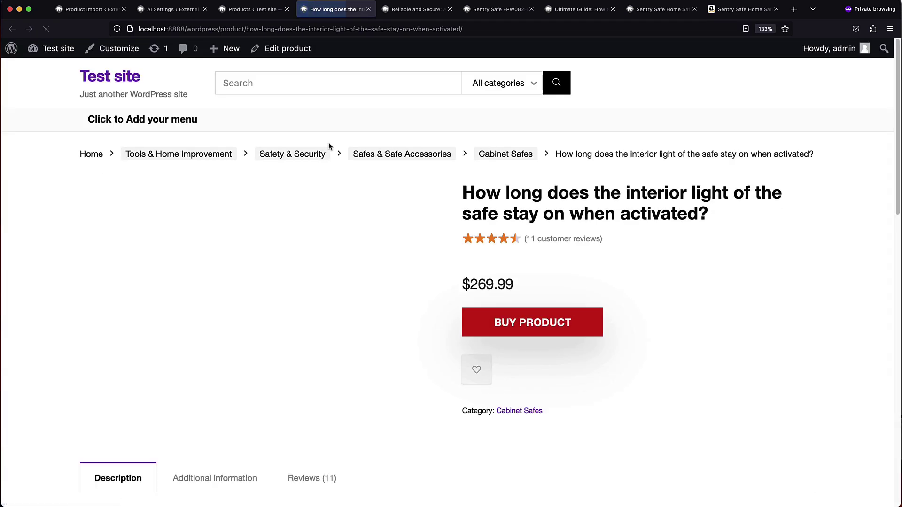
triple_click(543, 204)
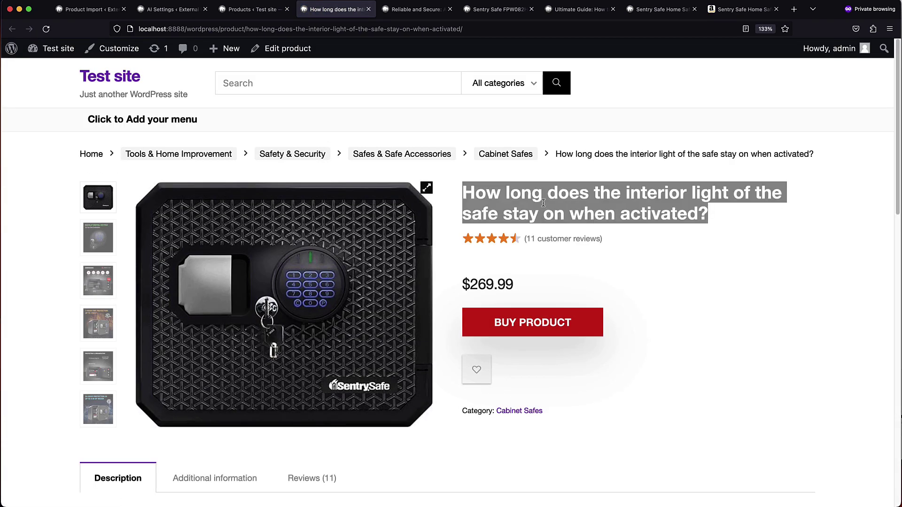
left_click(571, 203)
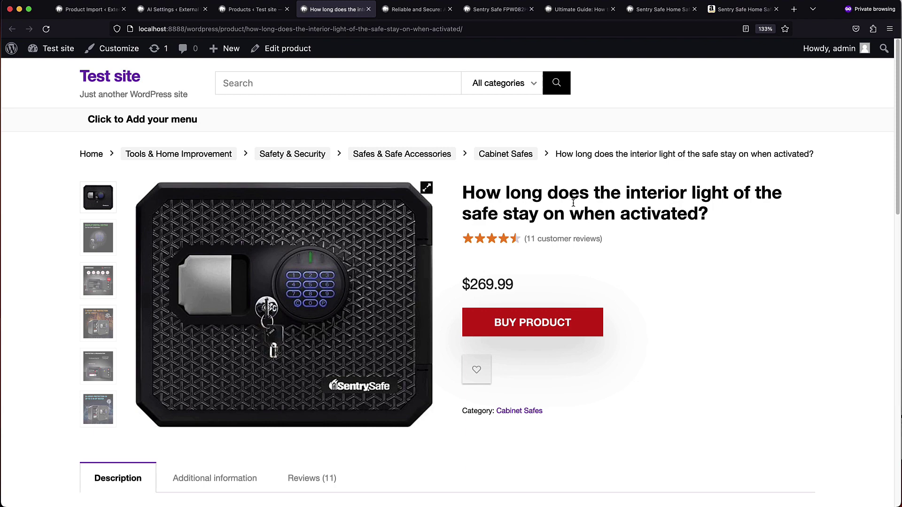
scroll(564, 205, "down", 3)
scroll(564, 205, "down", 2)
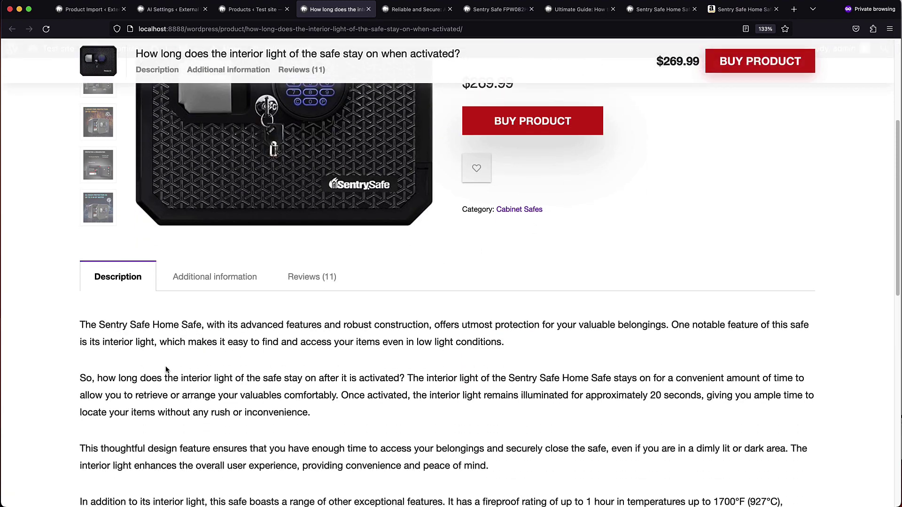
scroll(154, 365, "down", 1)
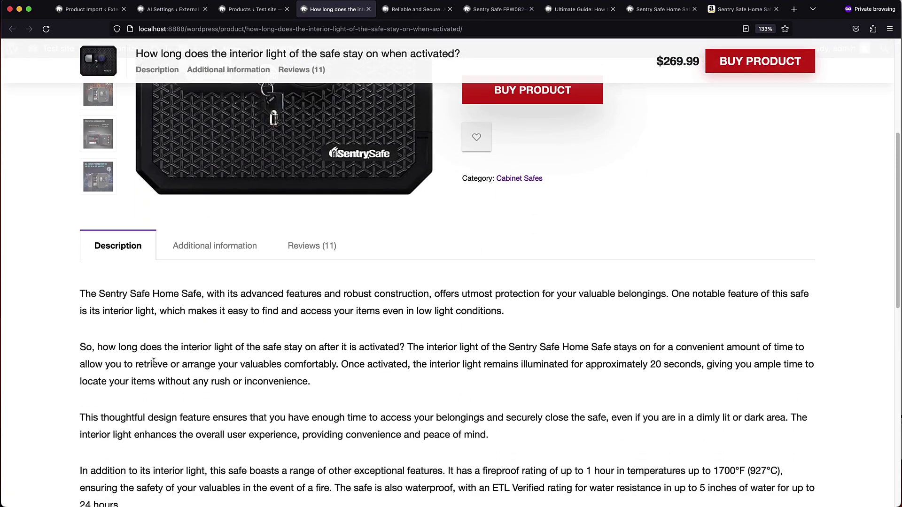
scroll(153, 363, "down", 3)
scroll(154, 360, "down", 3)
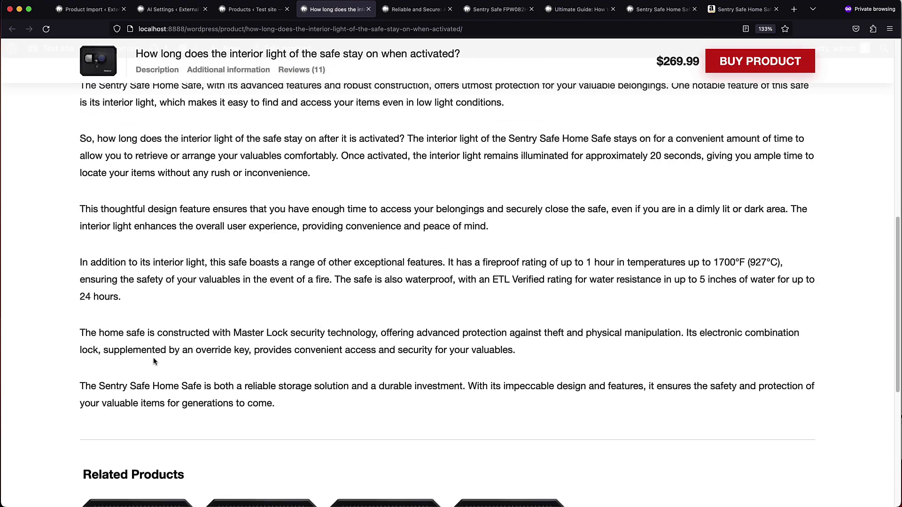
scroll(154, 361, "up", 2)
scroll(154, 362, "up", 4)
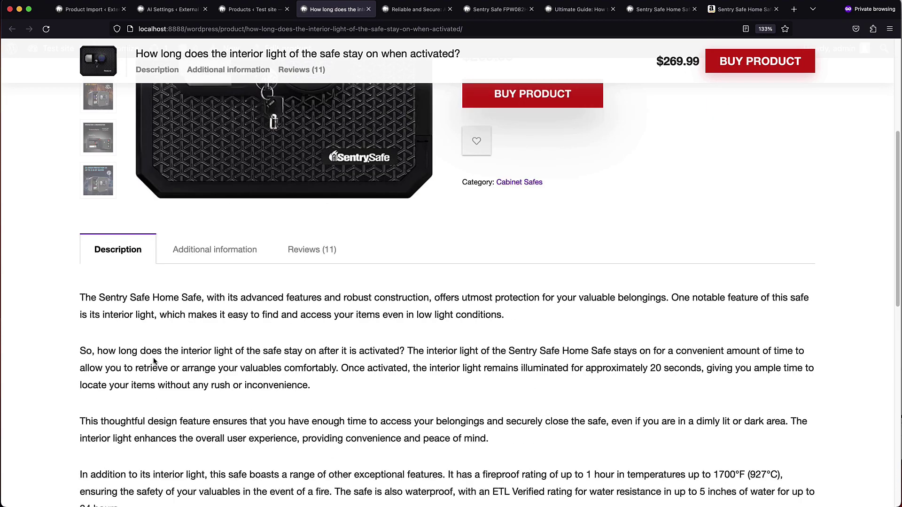
scroll(155, 362, "up", 3)
scroll(154, 362, "up", 3)
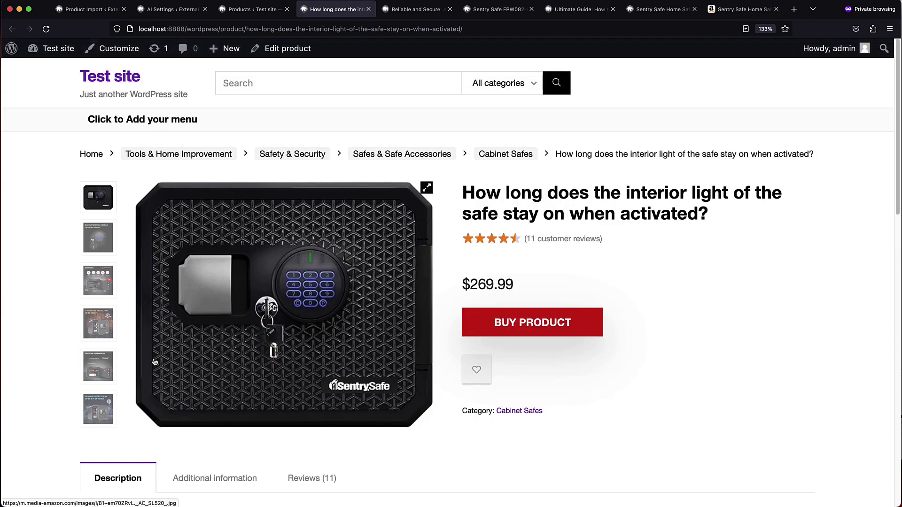